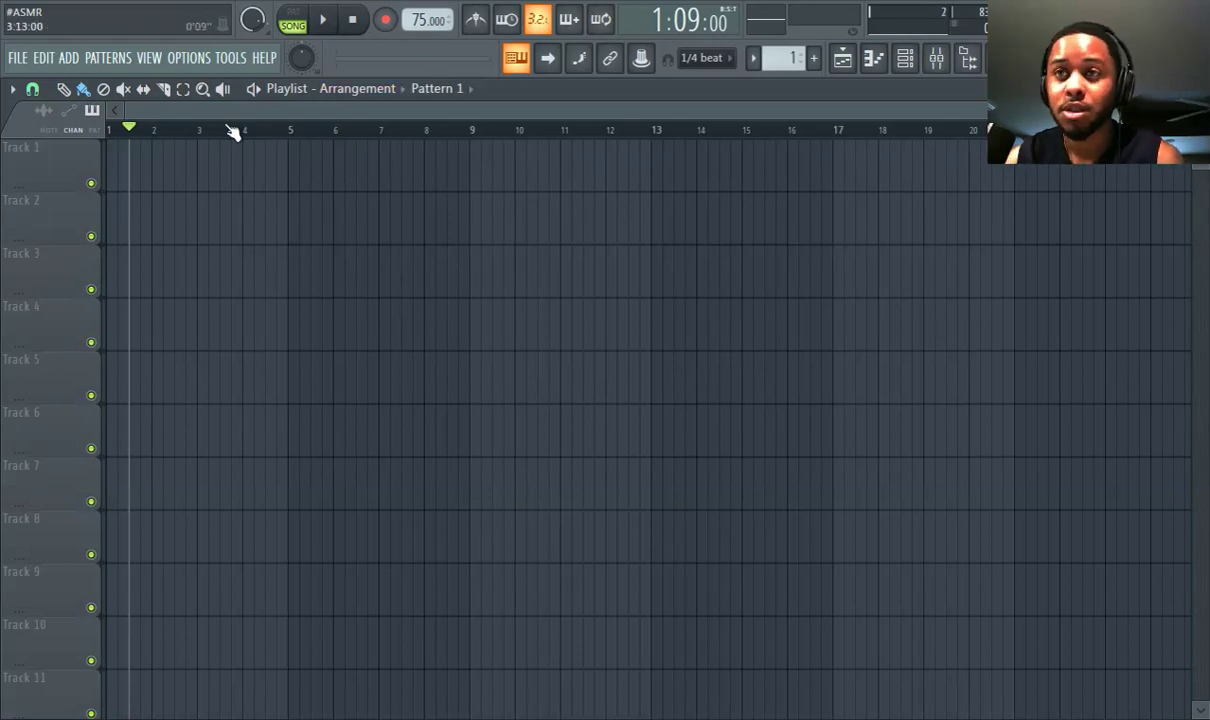
- Return the song position to bar 1 of the empty 75 BPM arrangement
drag(172, 138, 88, 125)
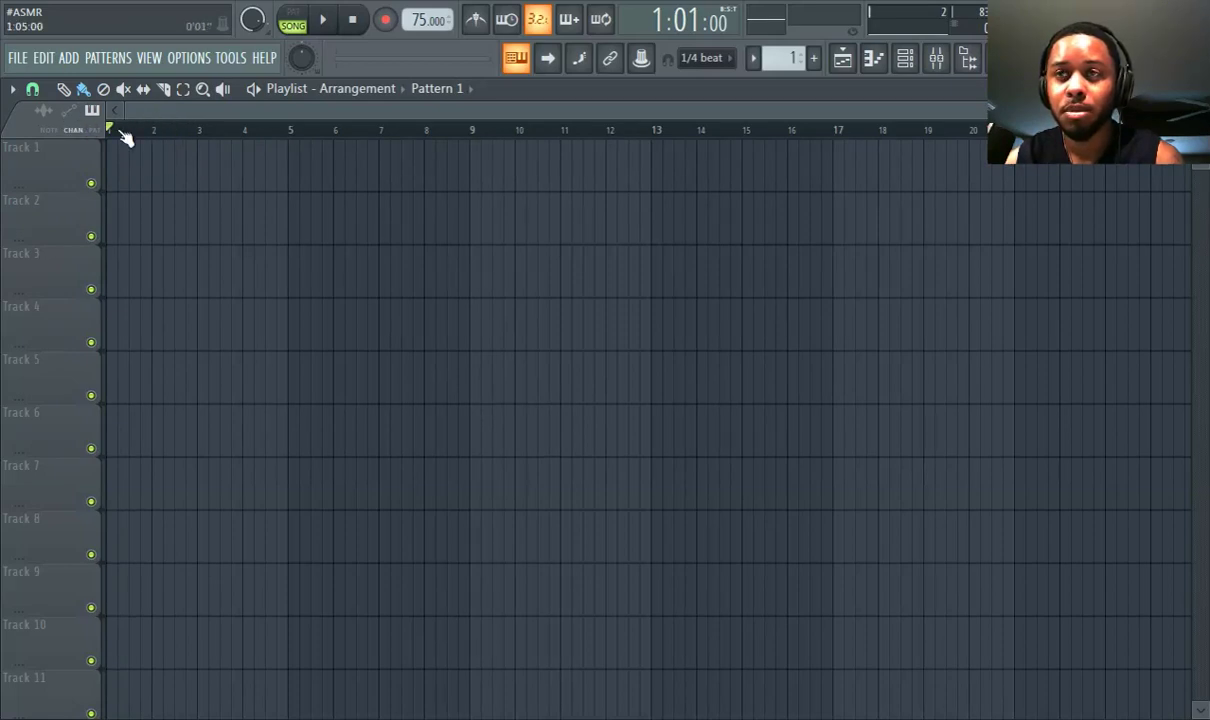
click(68, 58)
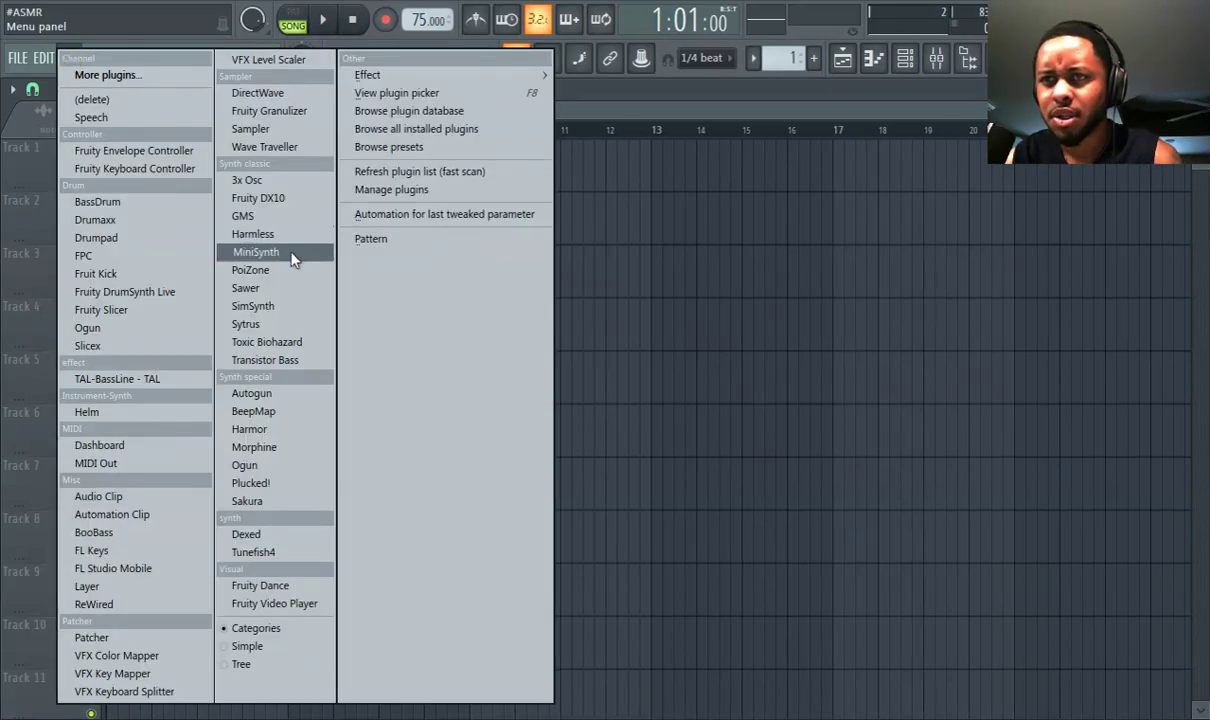
- Add a Sytrus synth, load Aqua, then step through Ashen light and Atlan to Atmosphere
click(273, 326)
click(193, 350)
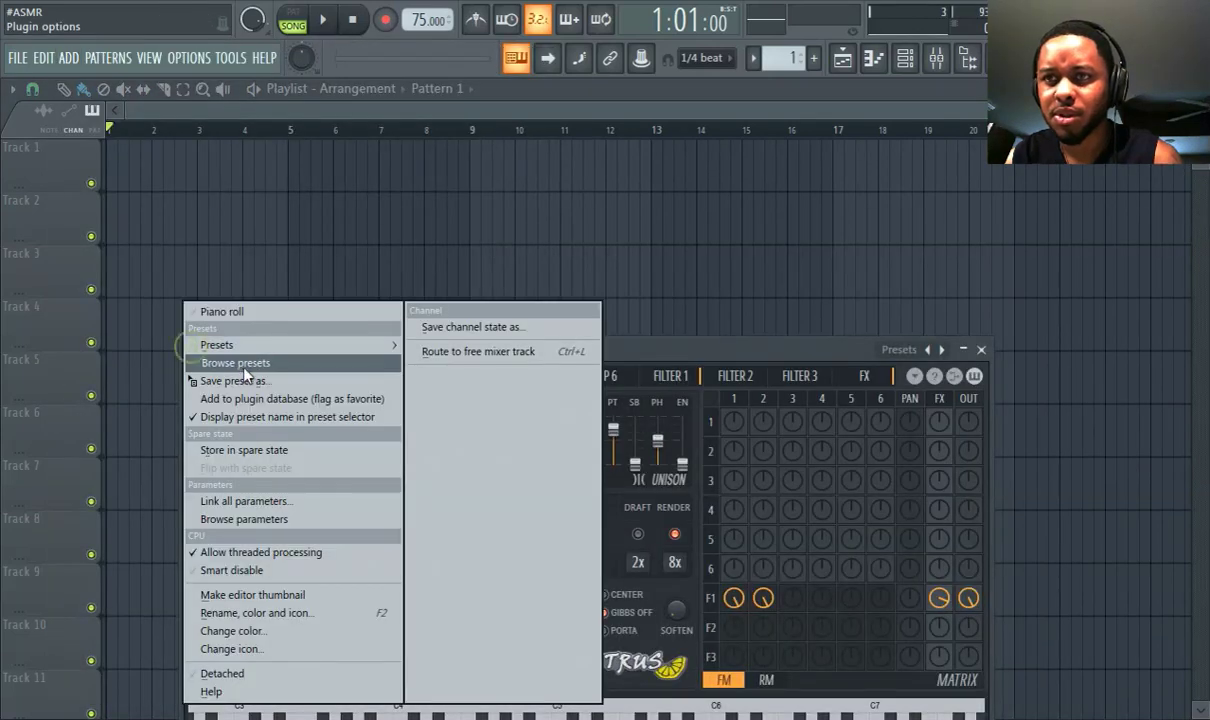
mouse_move(236, 340)
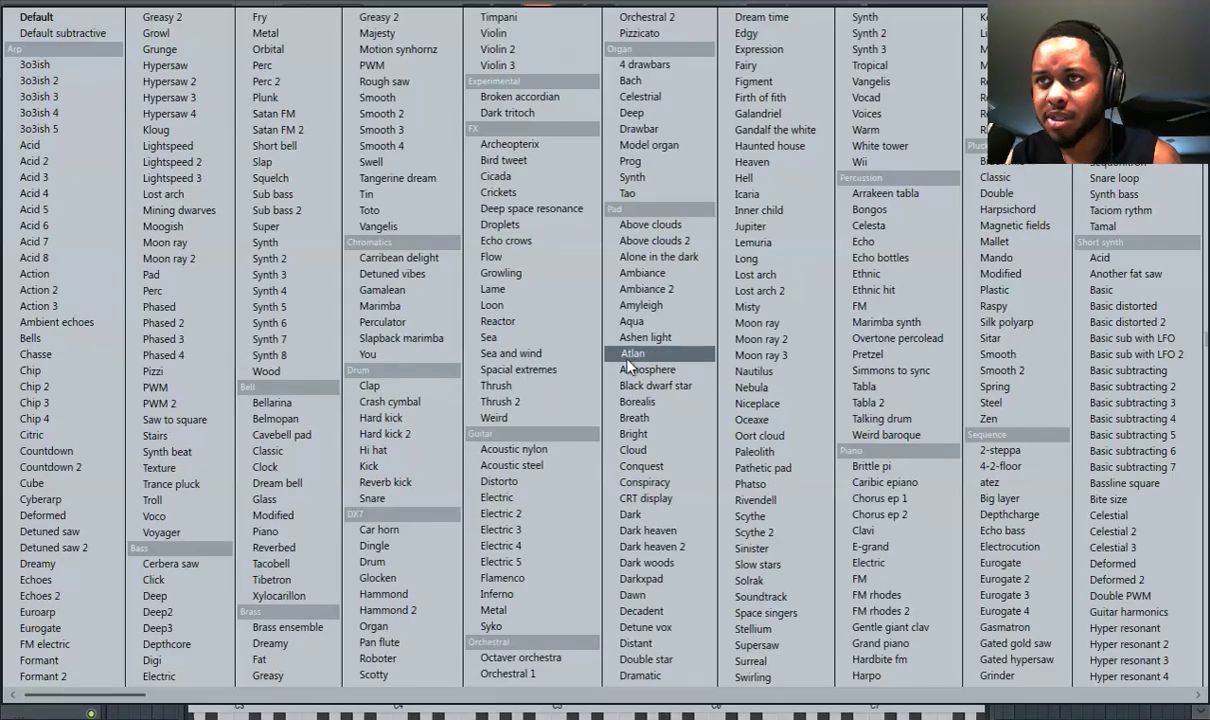
click(630, 322)
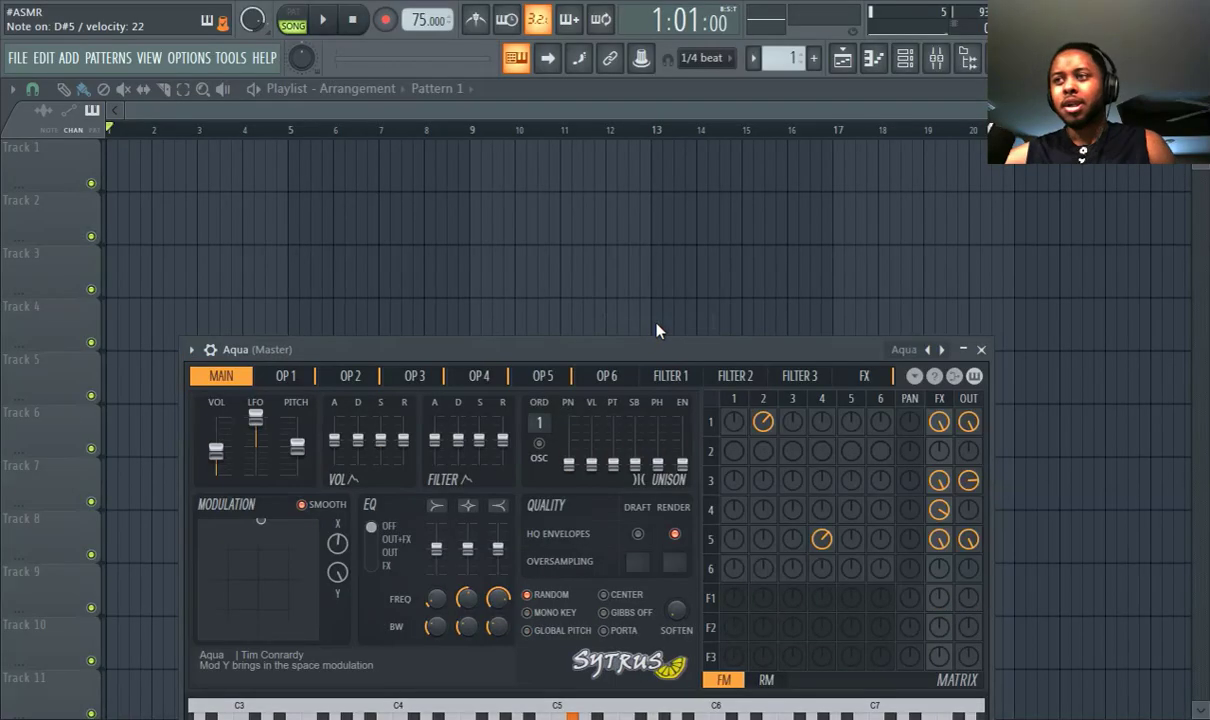
click(942, 350)
click(942, 350)
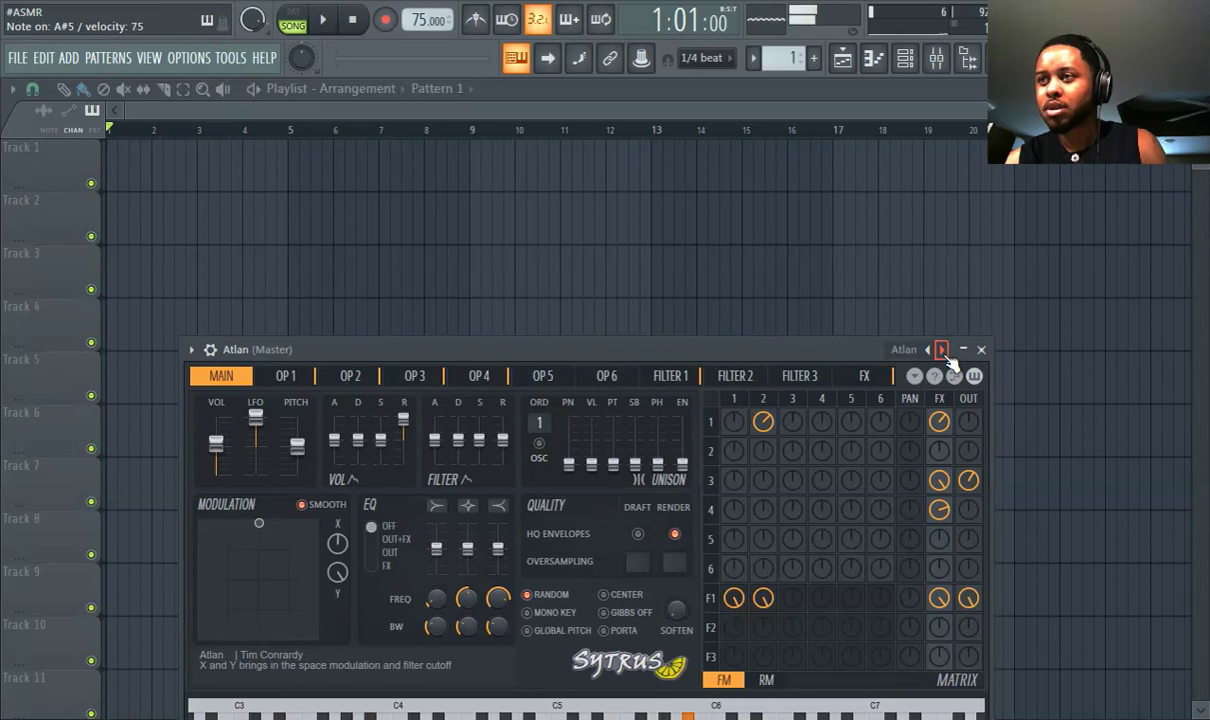
click(942, 350)
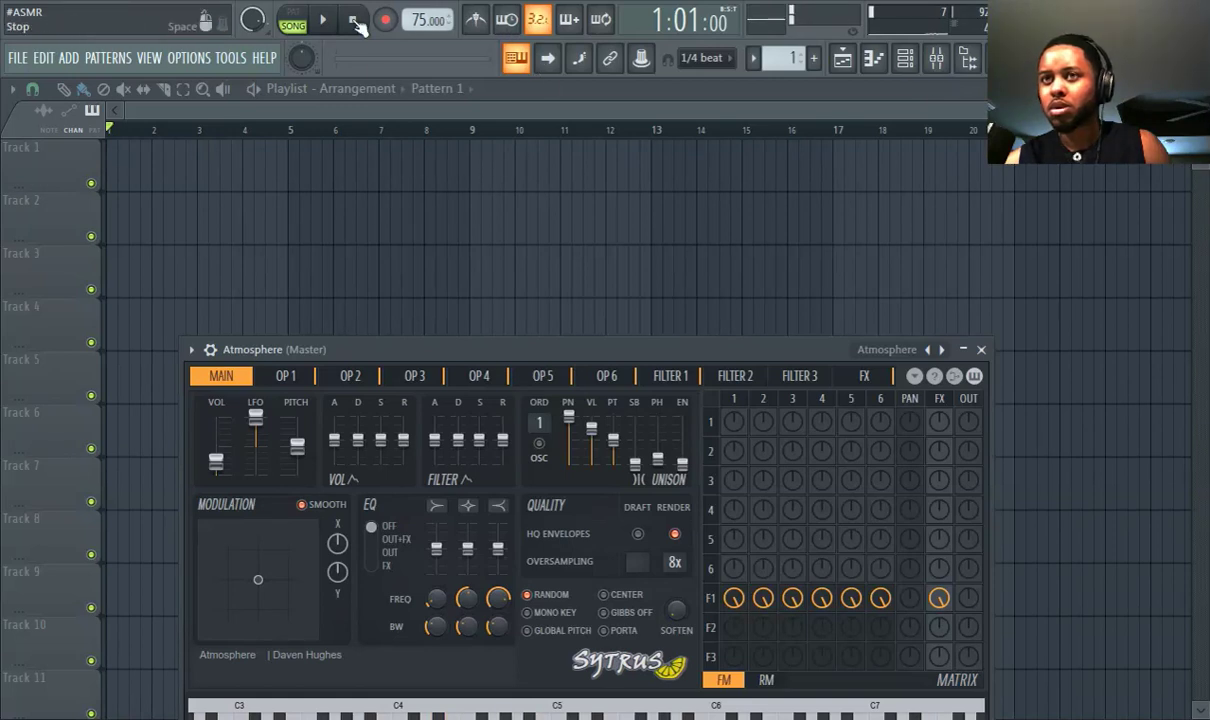
click(938, 60)
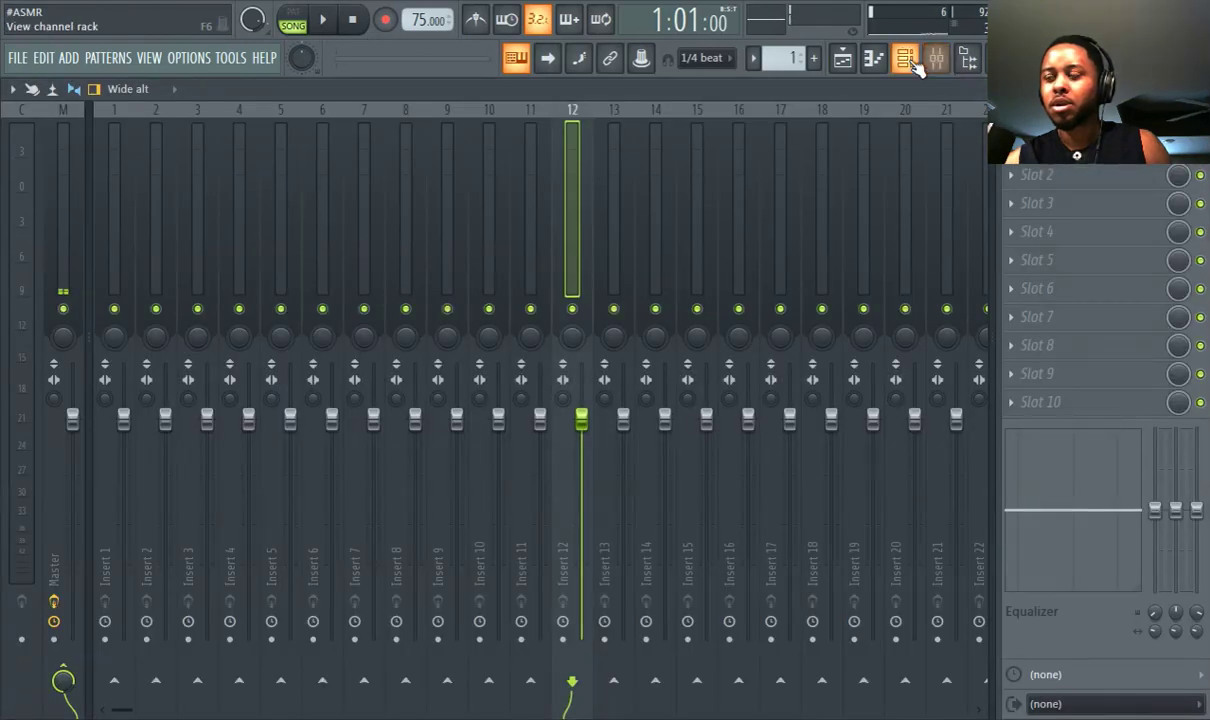
- Route the Atmosphere channel to mixer insert 5 from the channel rack
click(905, 58)
click(527, 288)
scroll(527, 288, up, 2)
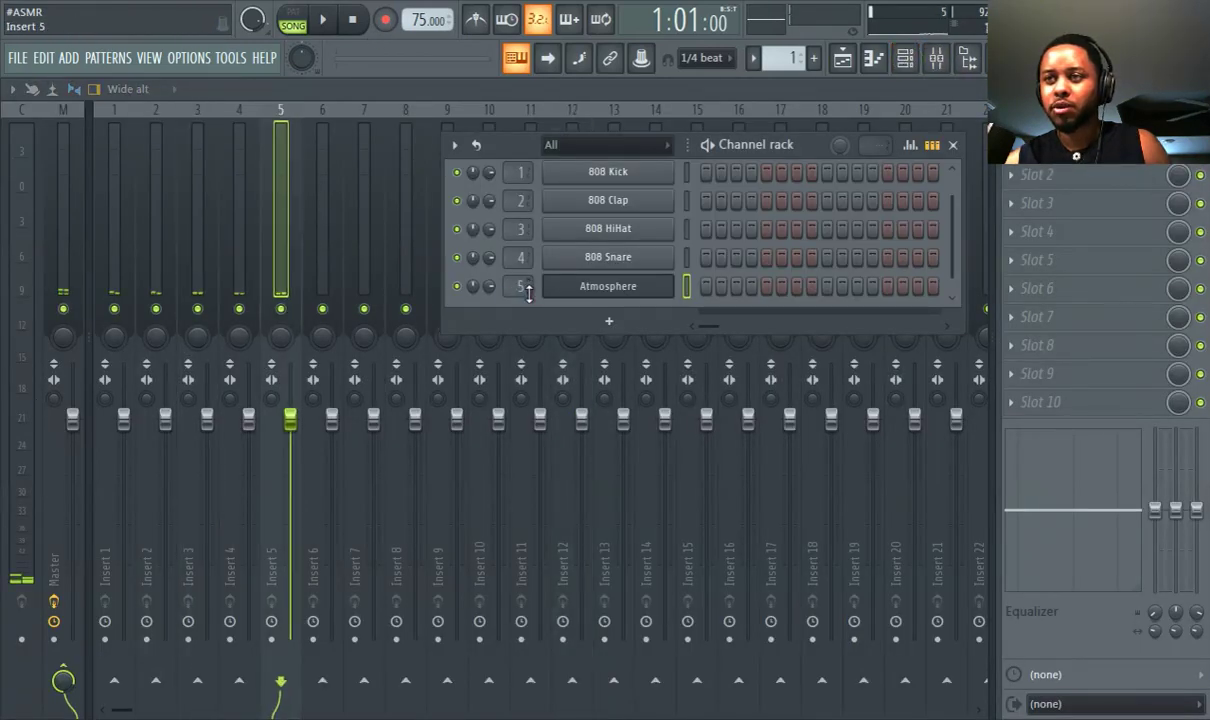
click(938, 62)
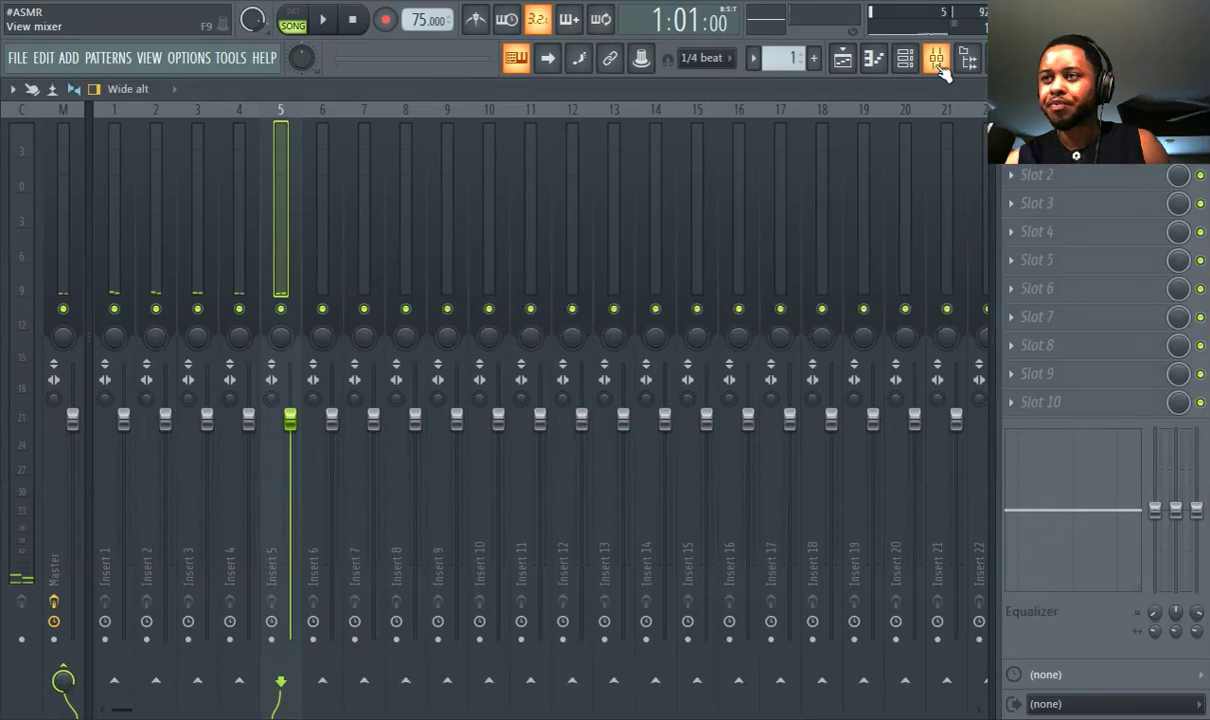
- Load Fruity Convolver and Fruity Multiband Compressor into insert 5's first two effect slots
click(1050, 180)
mouse_move(1030, 197)
click(740, 194)
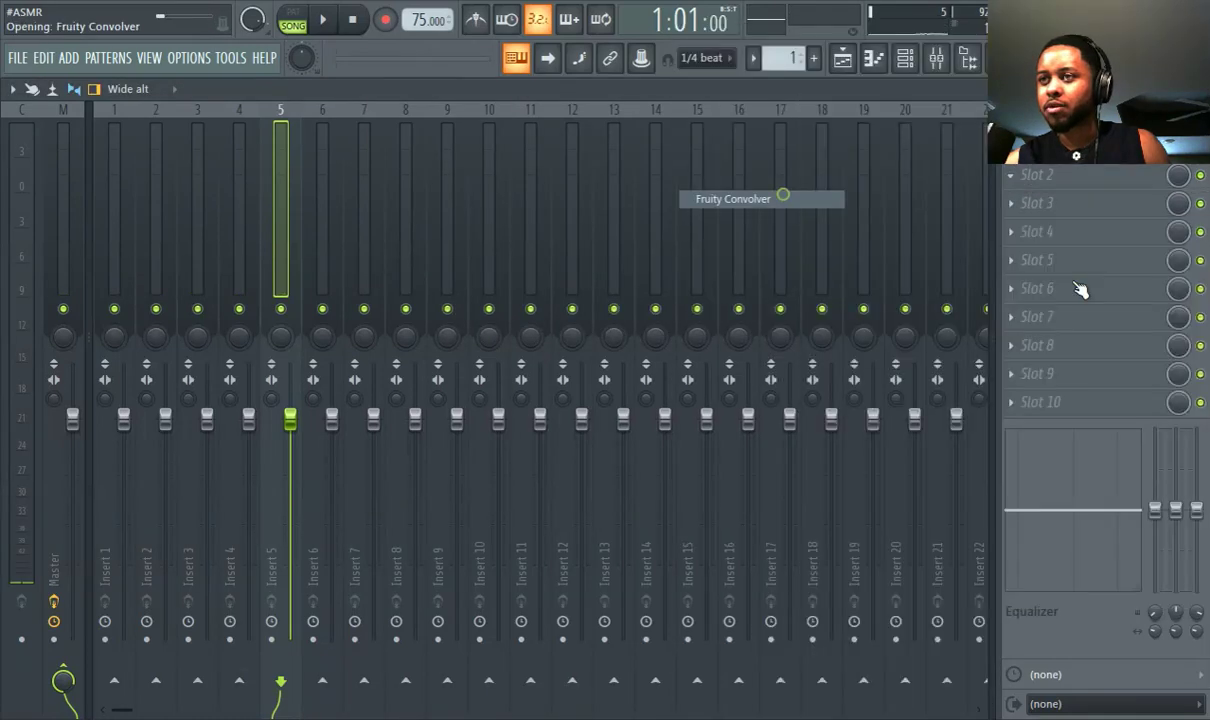
click(1088, 221)
mouse_move(1020, 232)
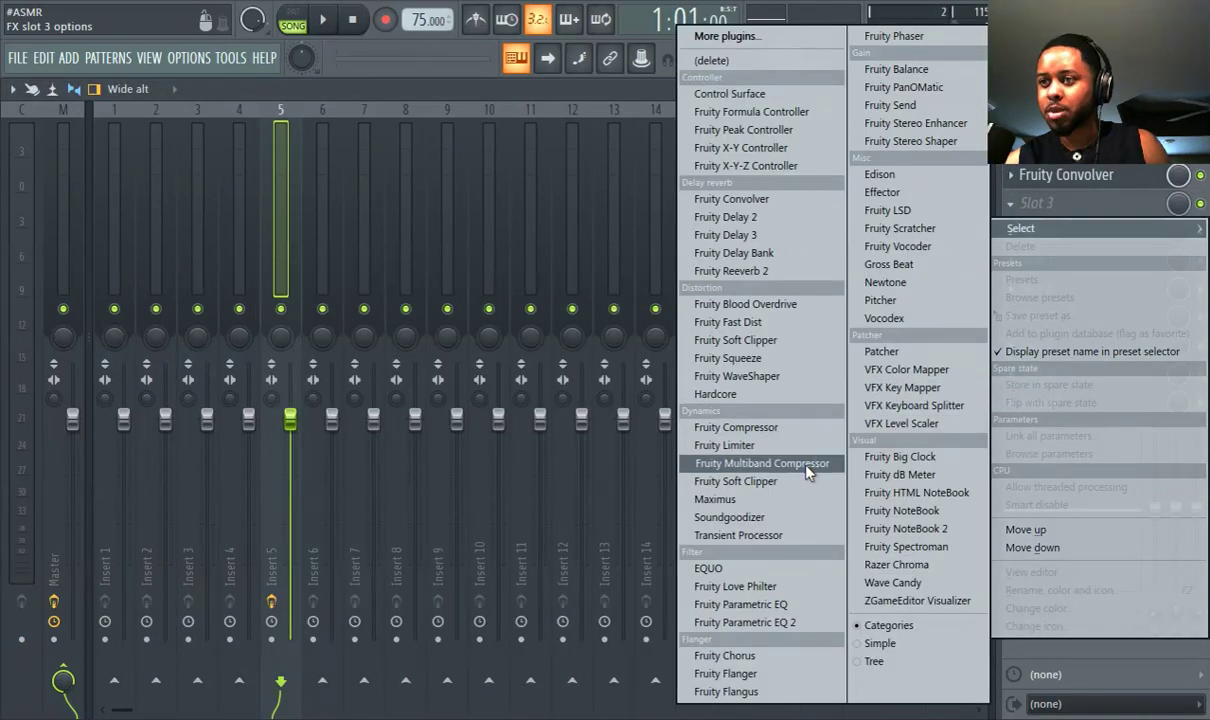
click(761, 439)
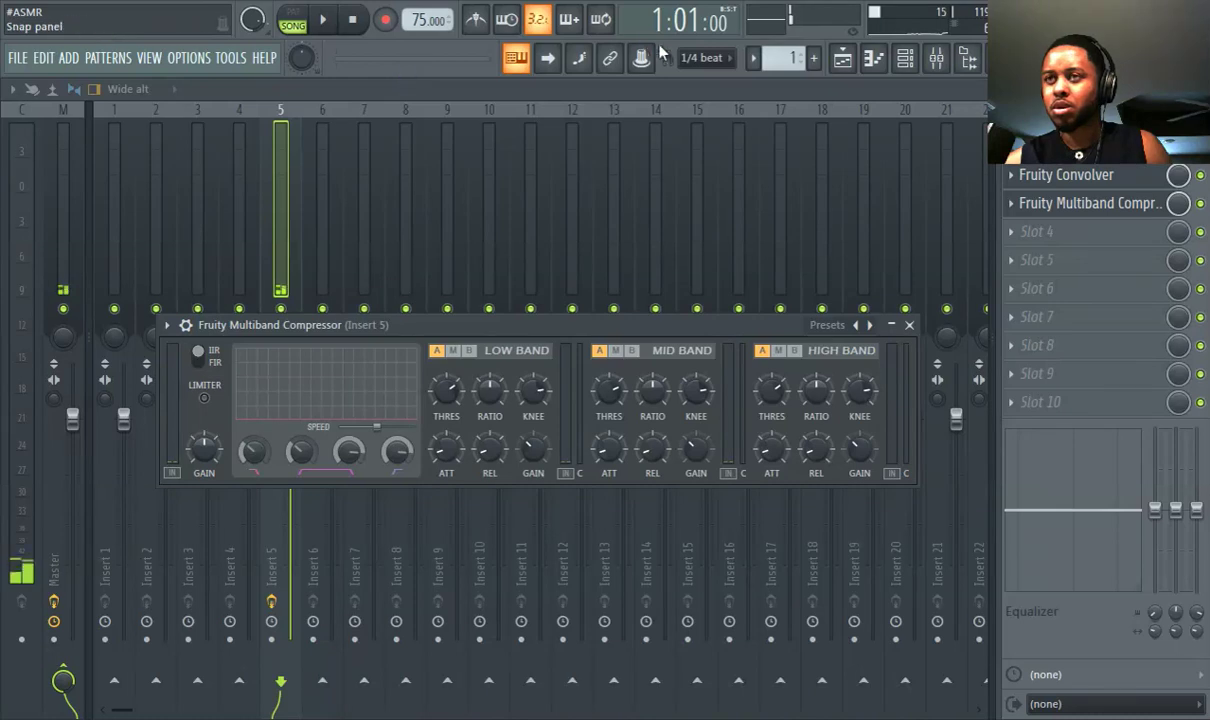
click(842, 57)
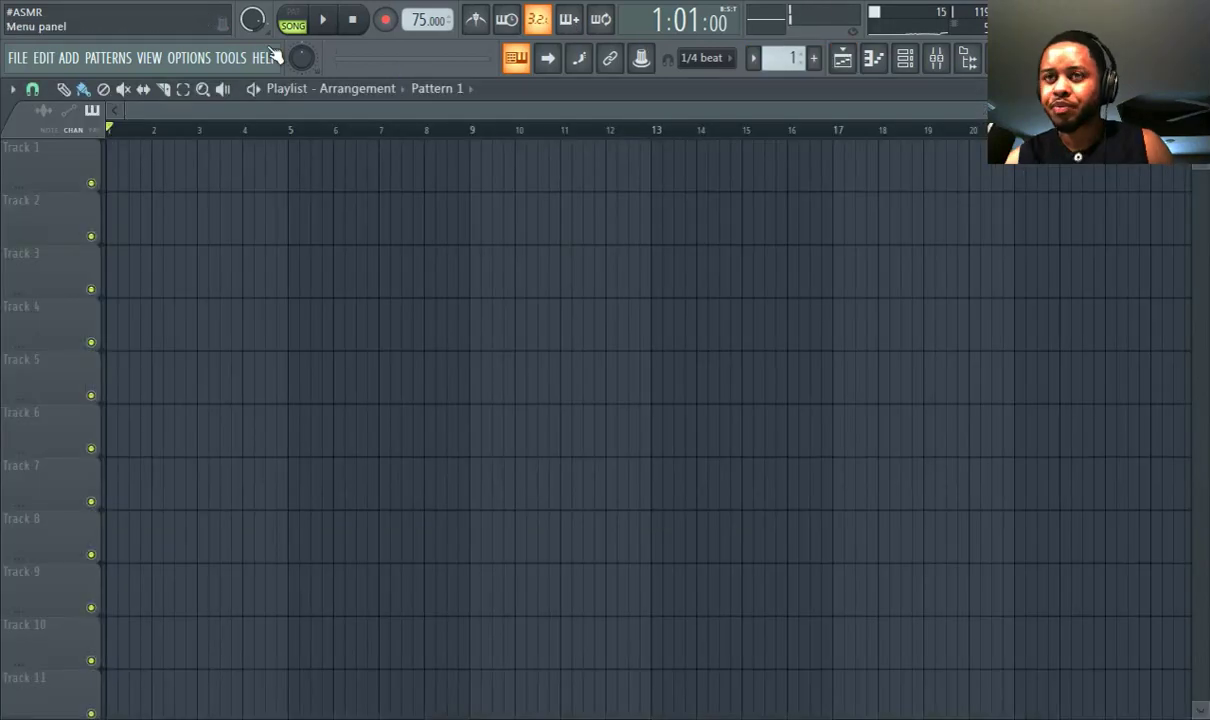
- Record notes into Pattern 1, repeat it five times along Track 1, and place Pattern 2 on Track 2
key(space)
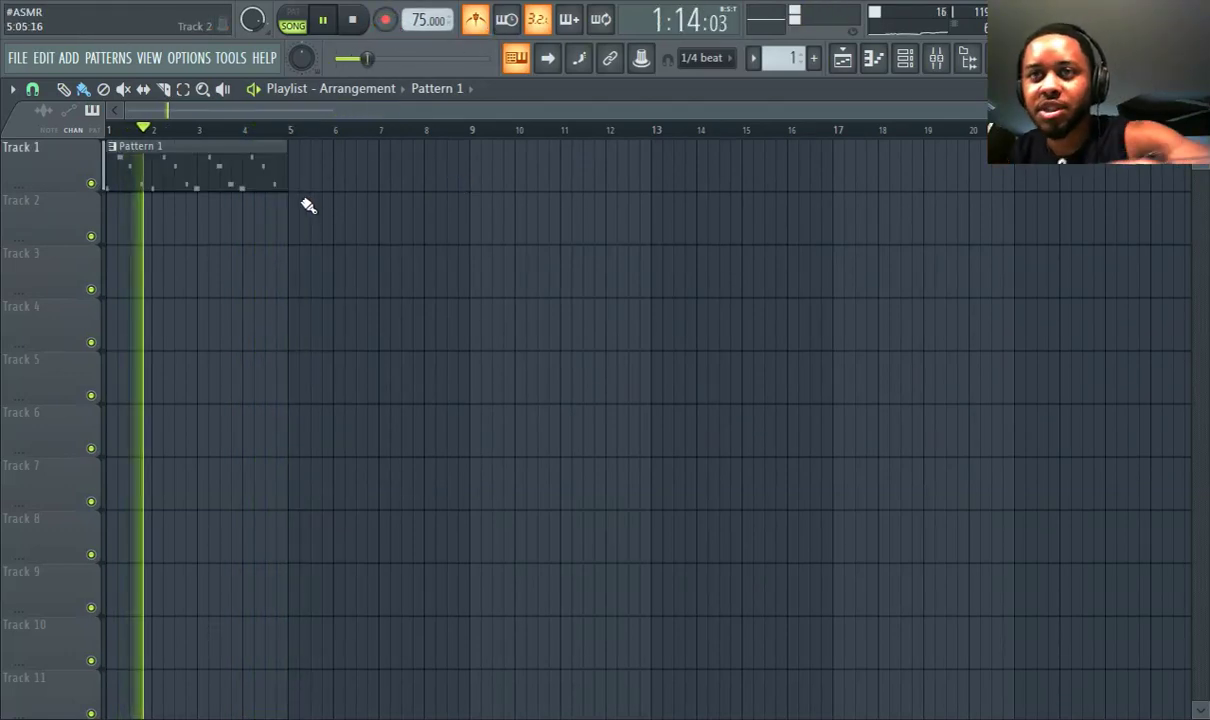
key(ctrl+b)
key(ctrl+b)
key(ctrl+b)
key(ctrl+b)
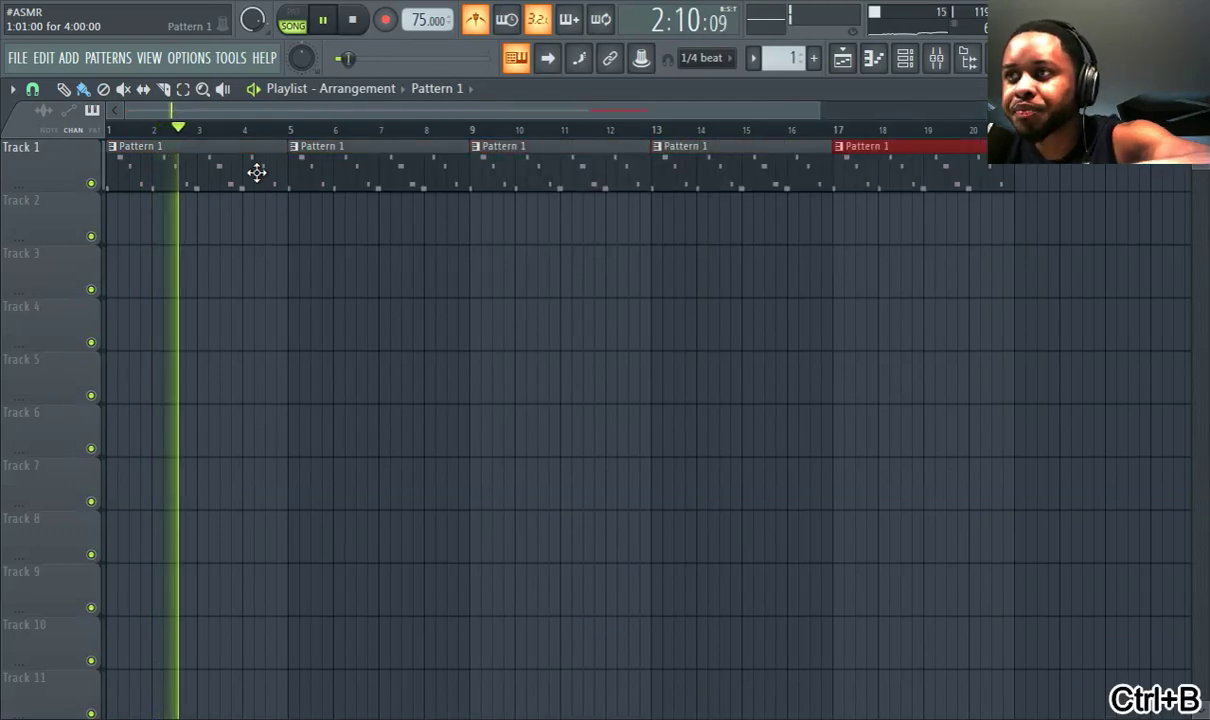
click(813, 57)
click(837, 81)
click(165, 226)
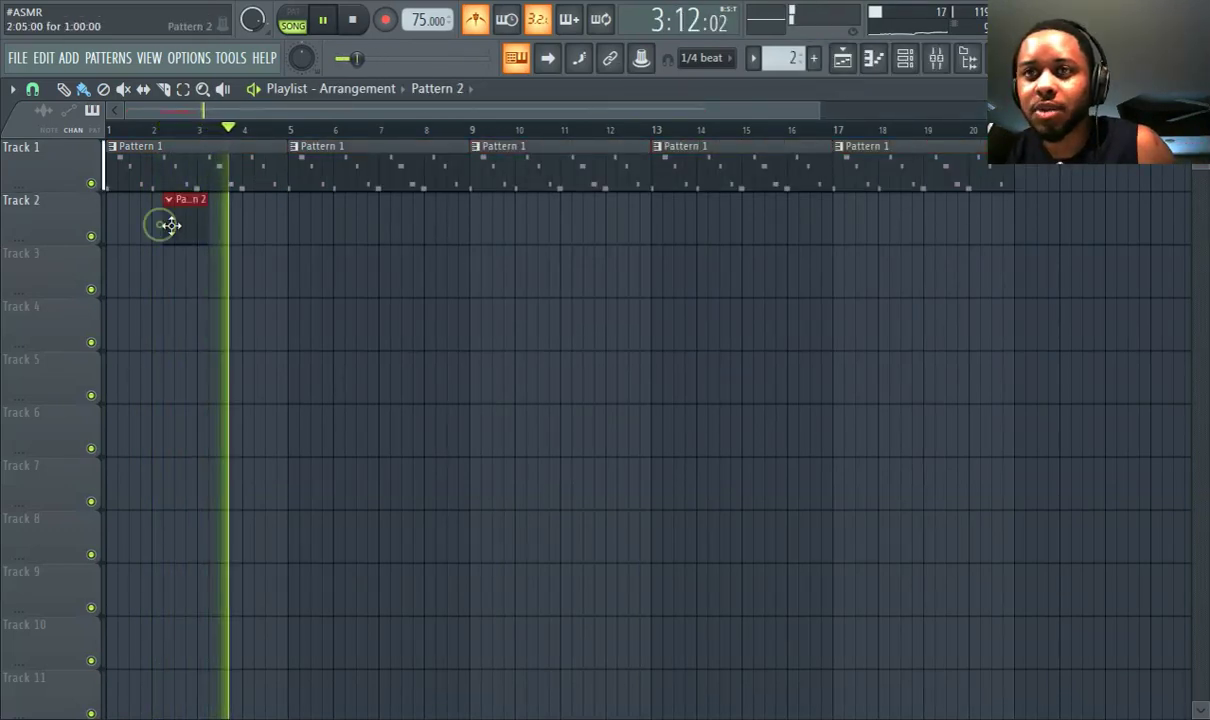
click(936, 57)
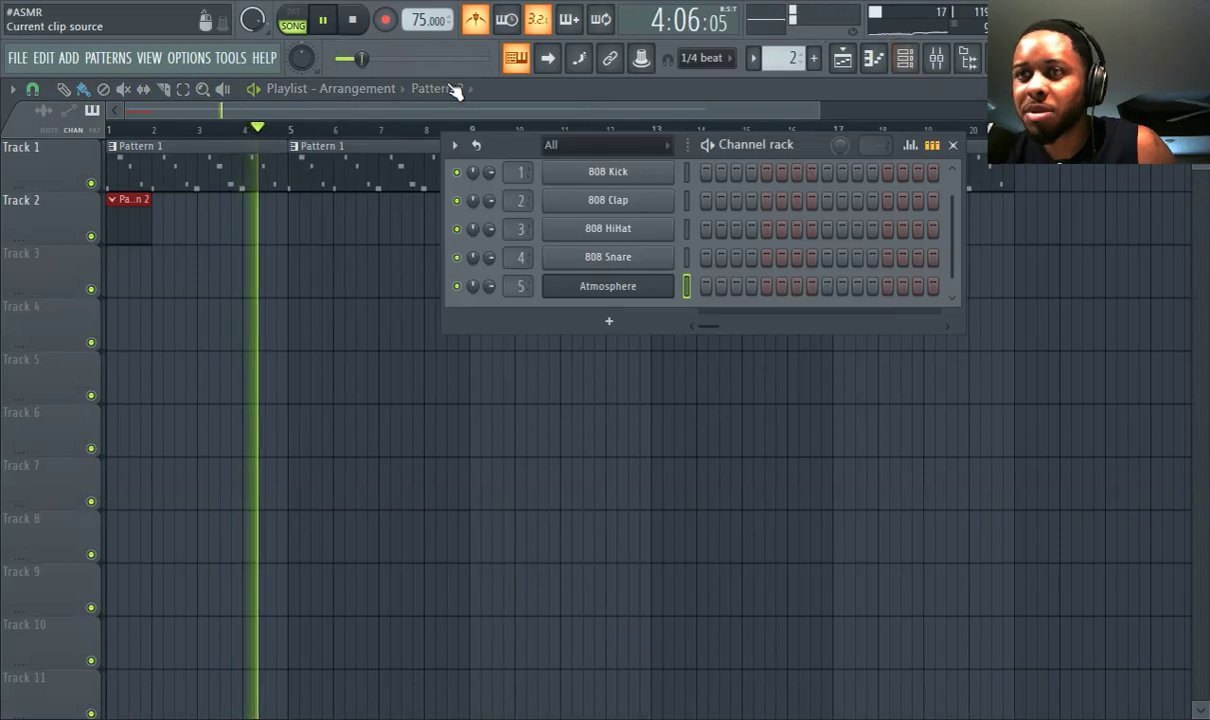
click(70, 57)
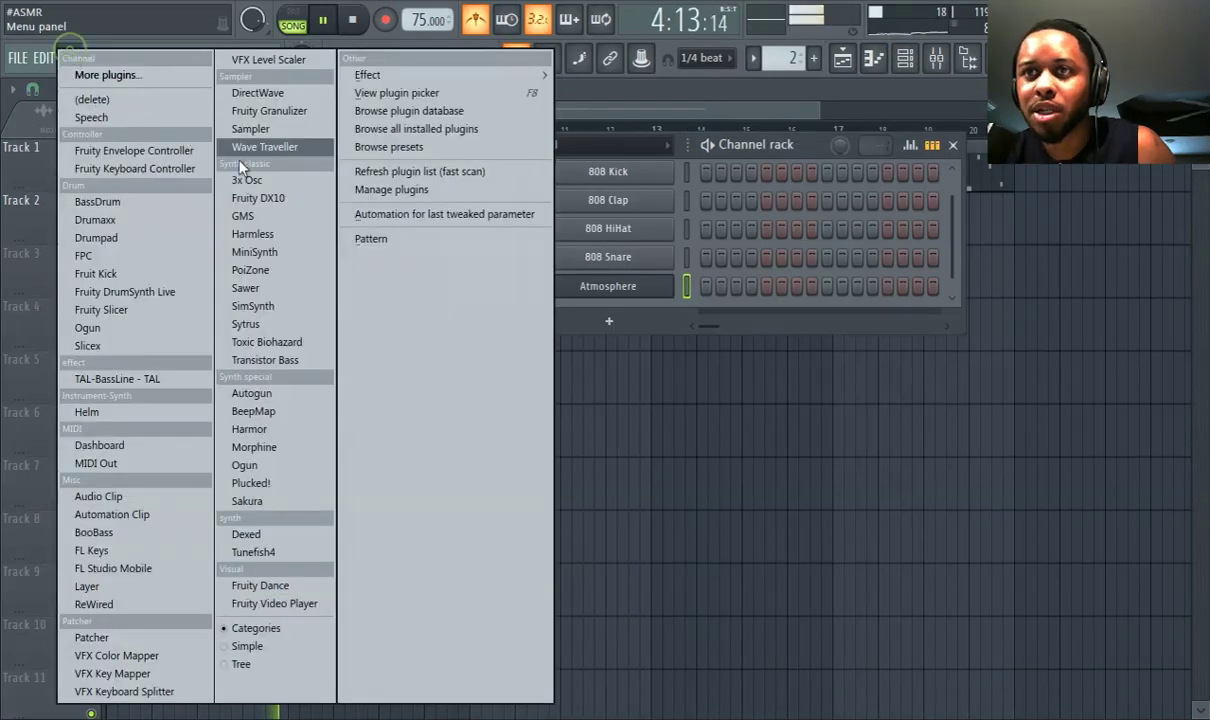
- Add a GMS synth loaded with the Peaceful TE program from Pads & Textures
click(268, 214)
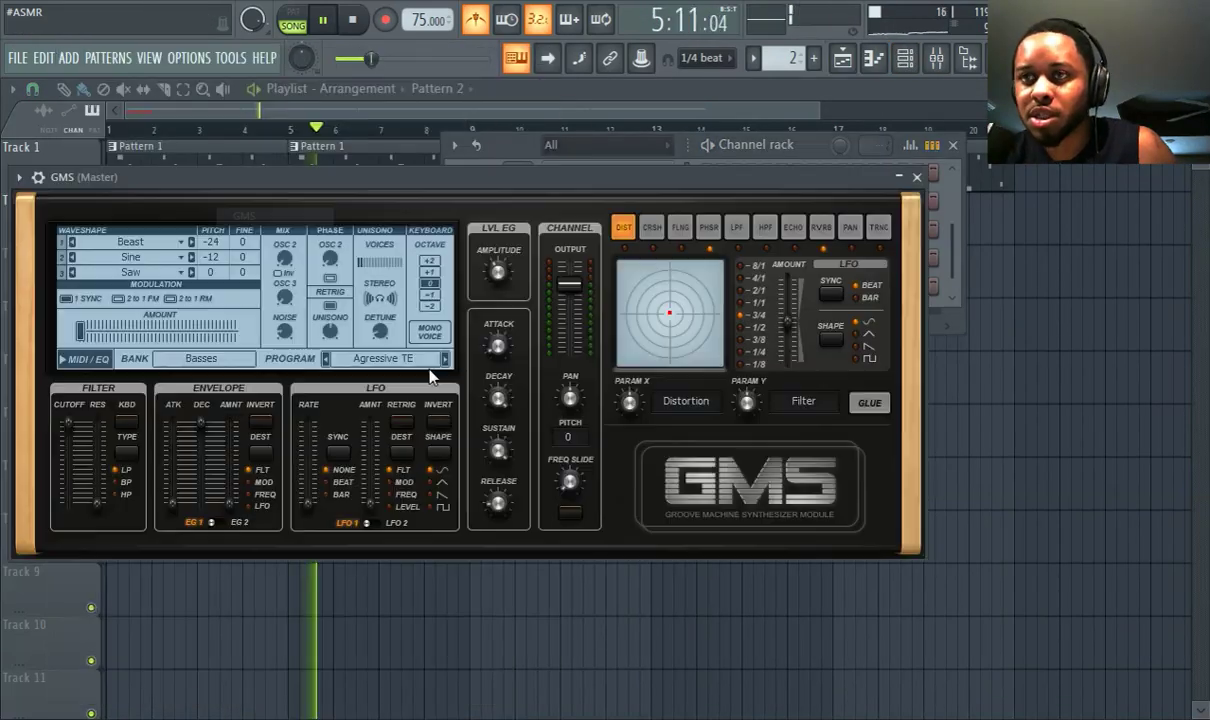
click(228, 357)
click(316, 383)
scroll(624, 418, down, 4)
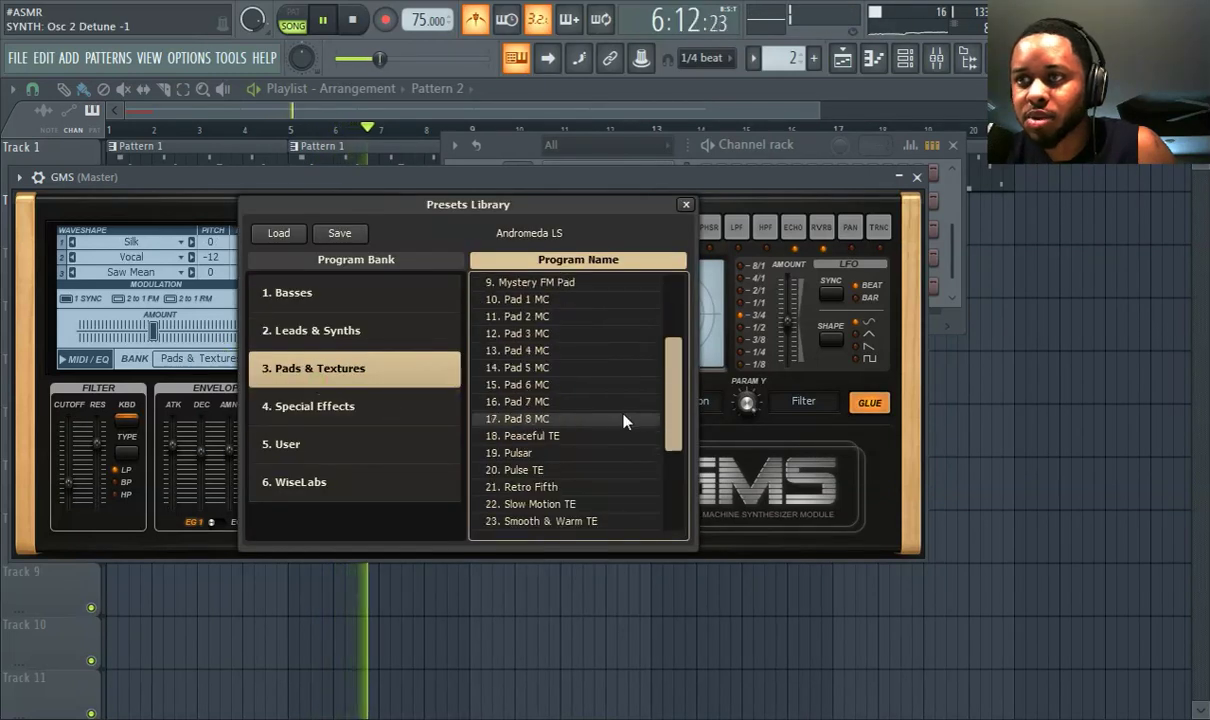
double_click(525, 401)
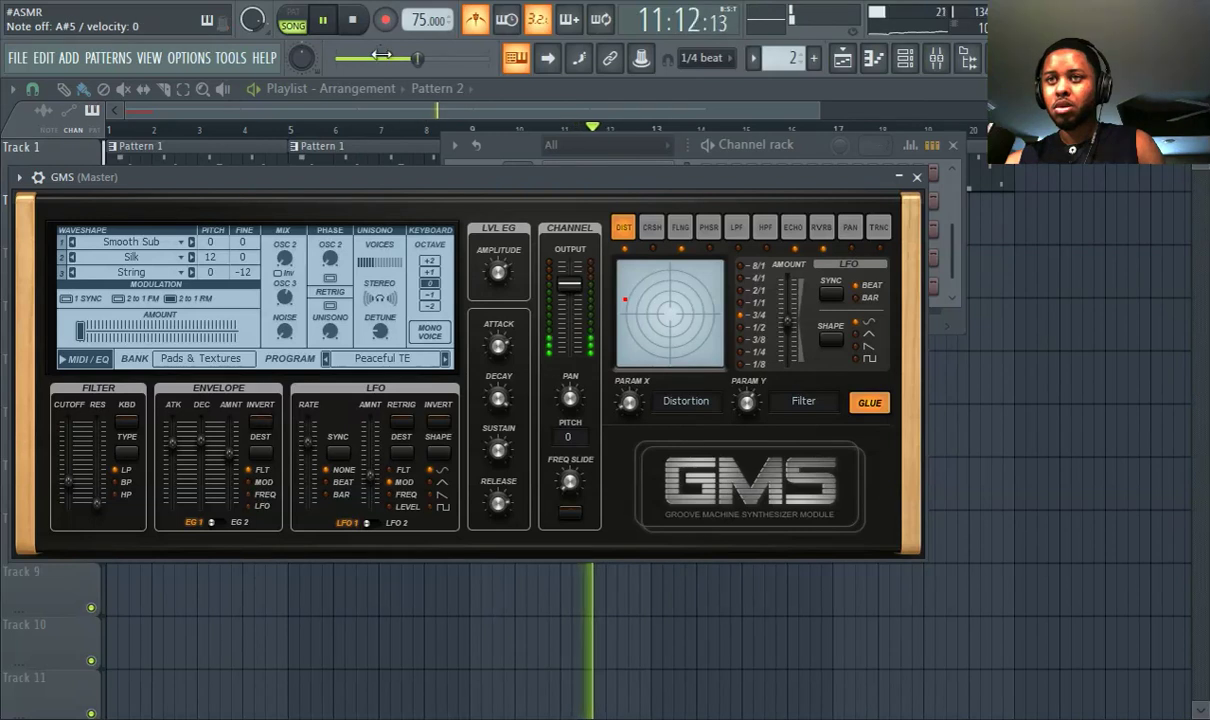
- Stop playback and arm recording from the song start to play the pad part into Pattern 2
click(347, 20)
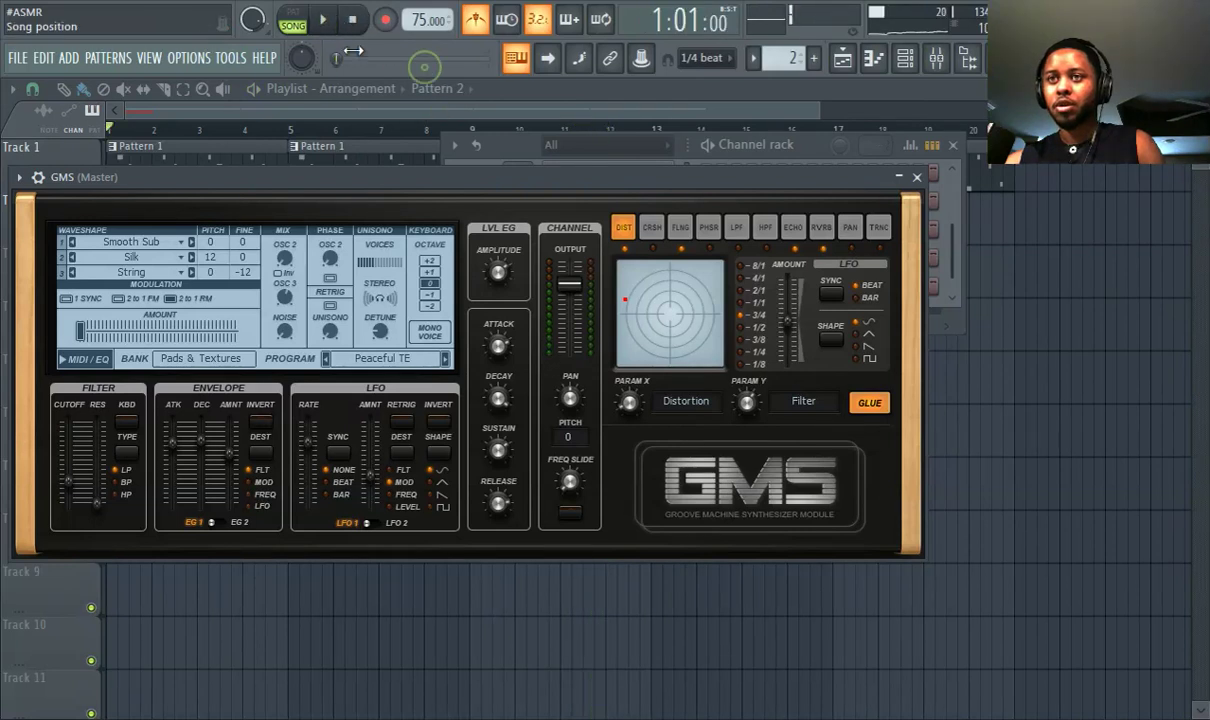
click(385, 20)
click(344, 112)
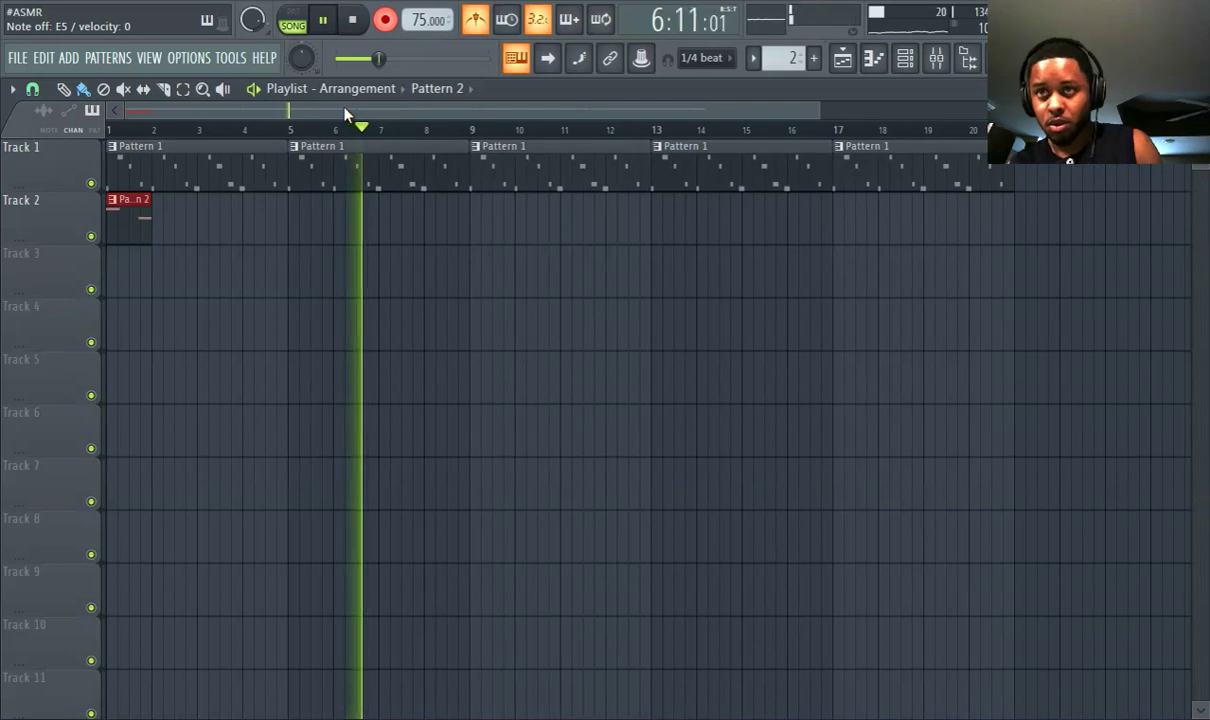
- Stop recording and duplicate the Pattern 2 clip twice along Track 2
click(386, 22)
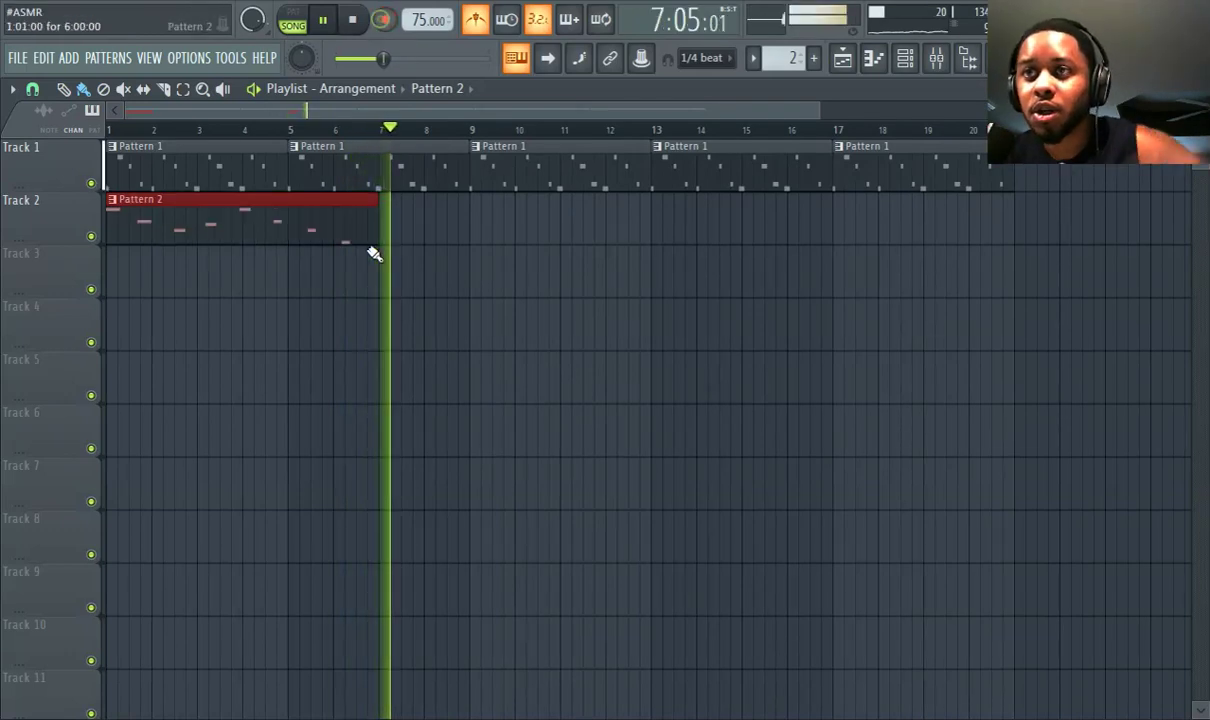
key(ctrl+b)
key(ctrl+b)
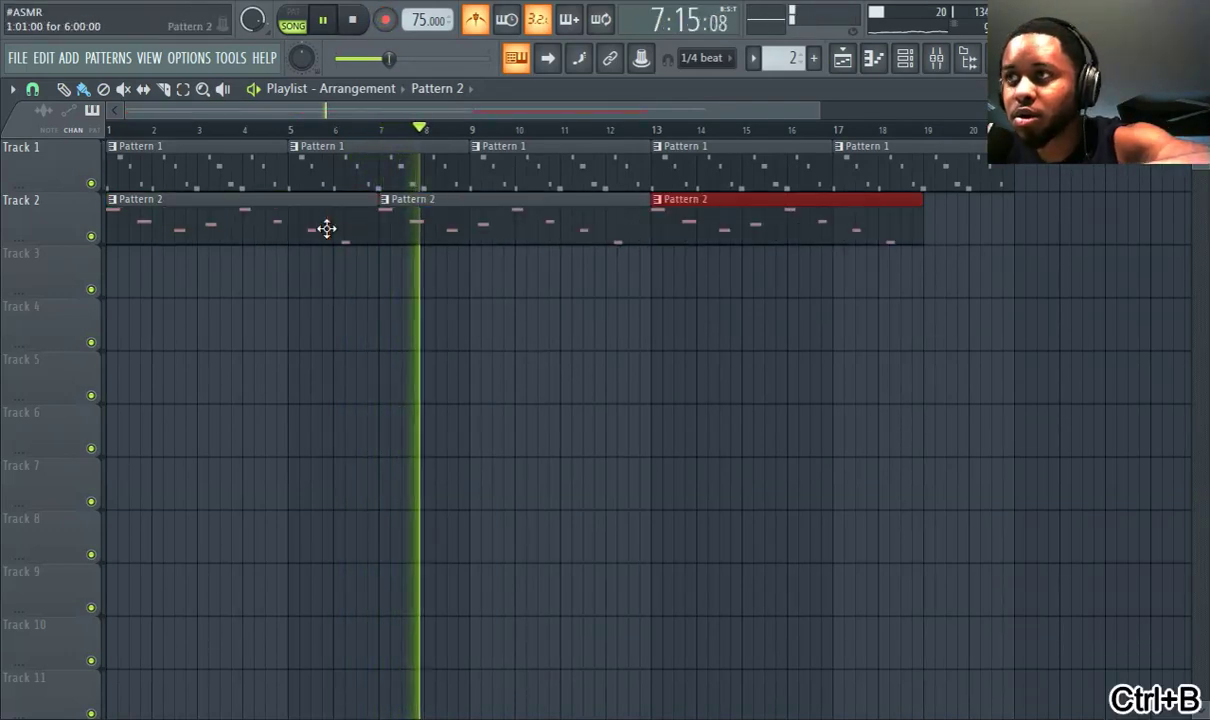
key(ctrl+b)
- Place a Pattern 1 clip at bar 21 on Track 1, then pause and rewind to bar 1
click(791, 183)
click(918, 184)
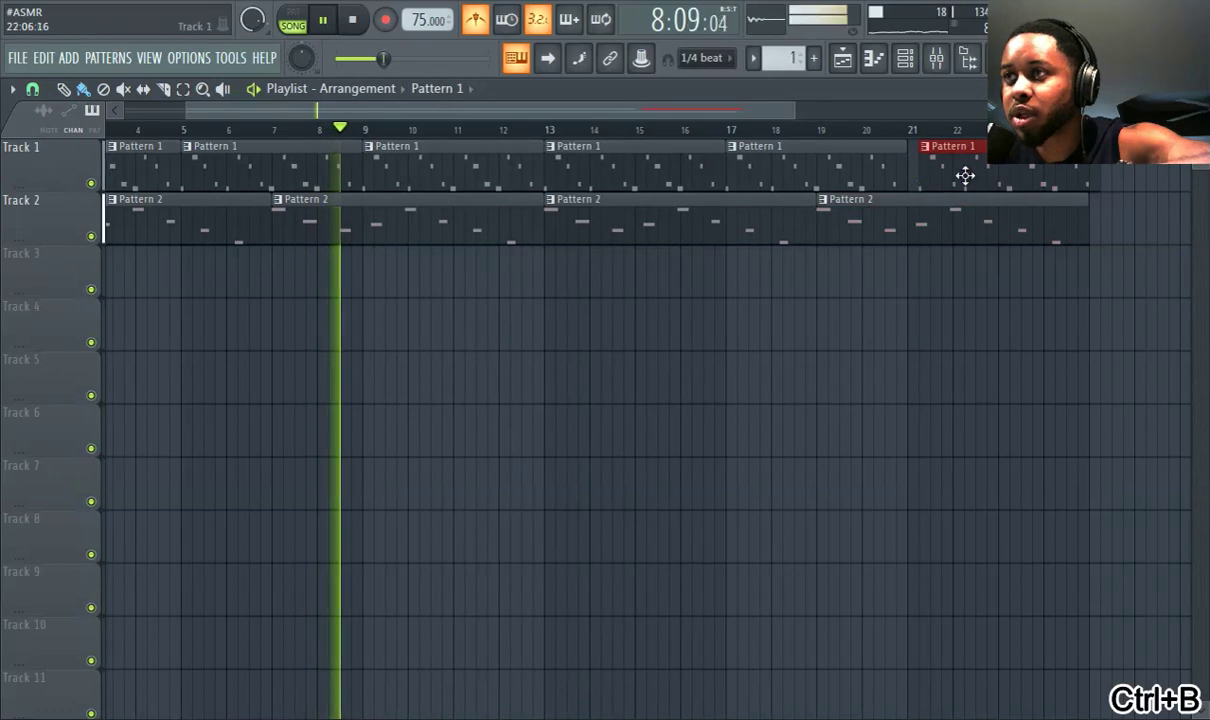
click(323, 21)
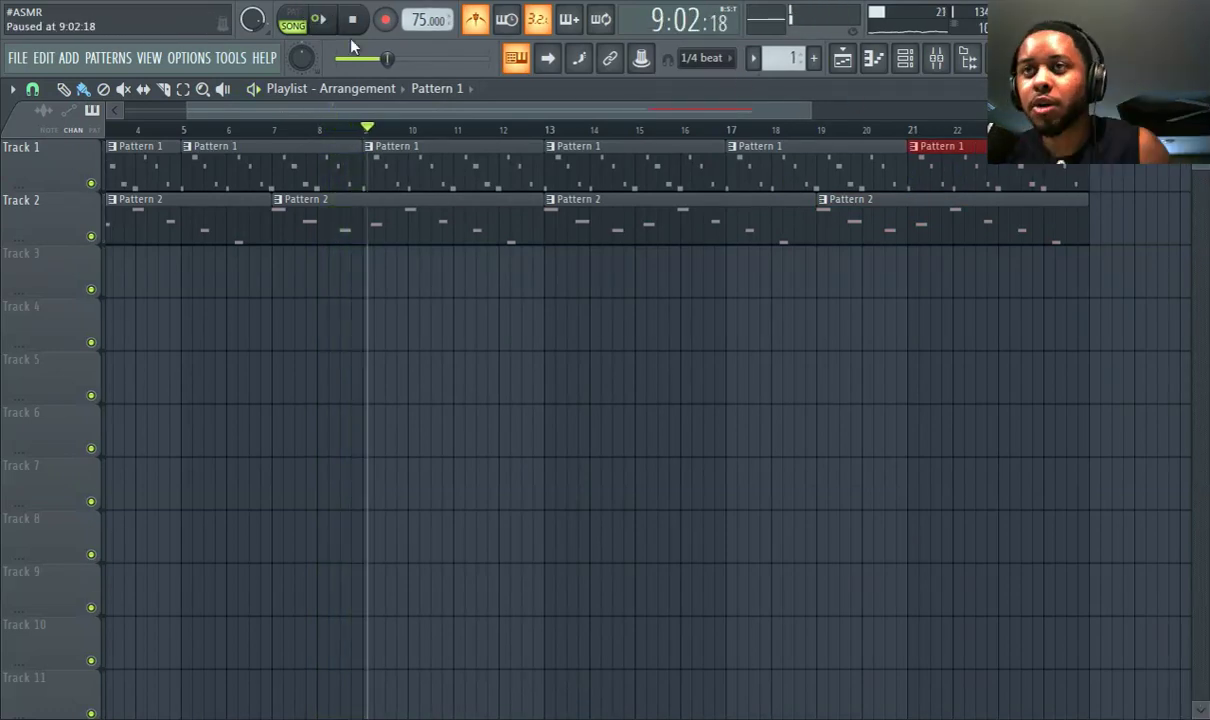
drag(394, 66, 343, 70)
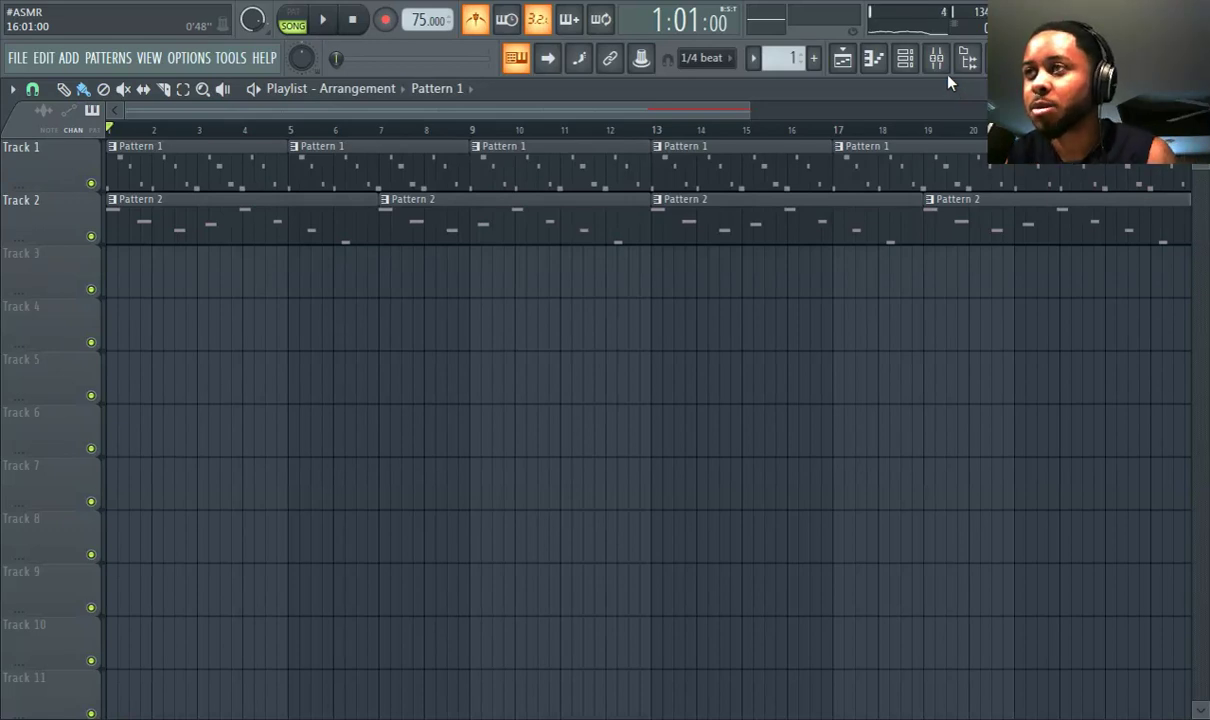
- Set mixer Insert 11's audio input to In 1 for the vocals
click(943, 60)
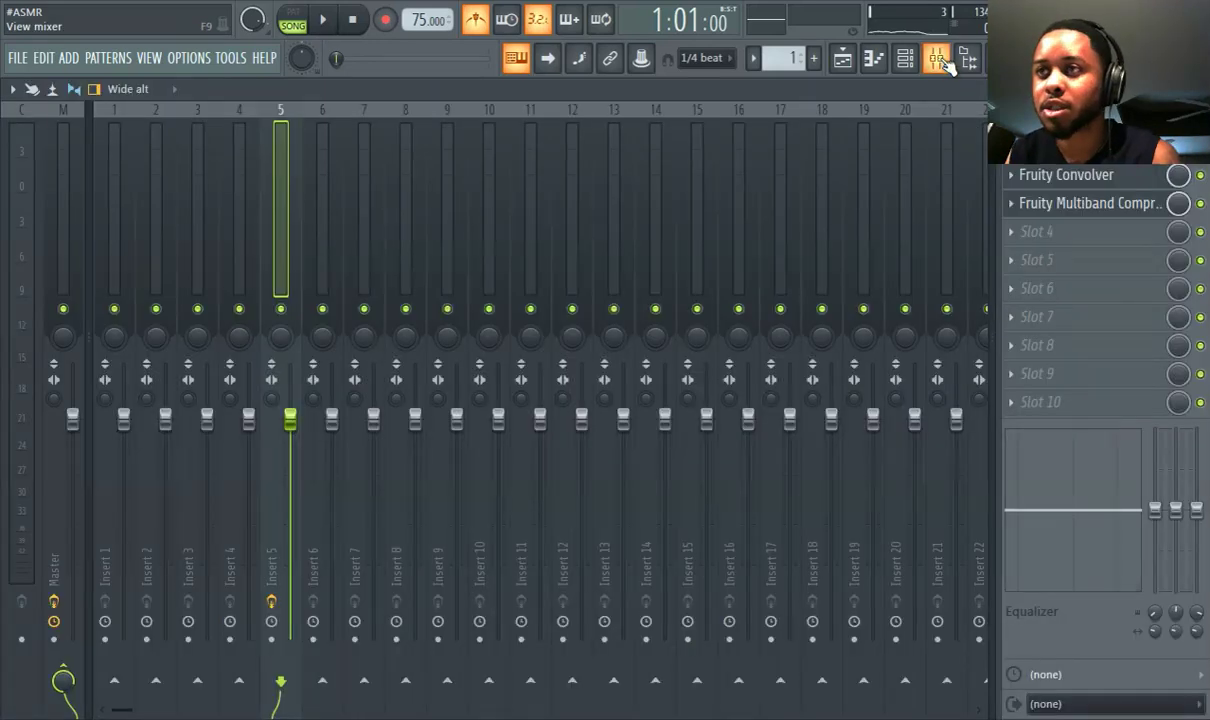
click(525, 160)
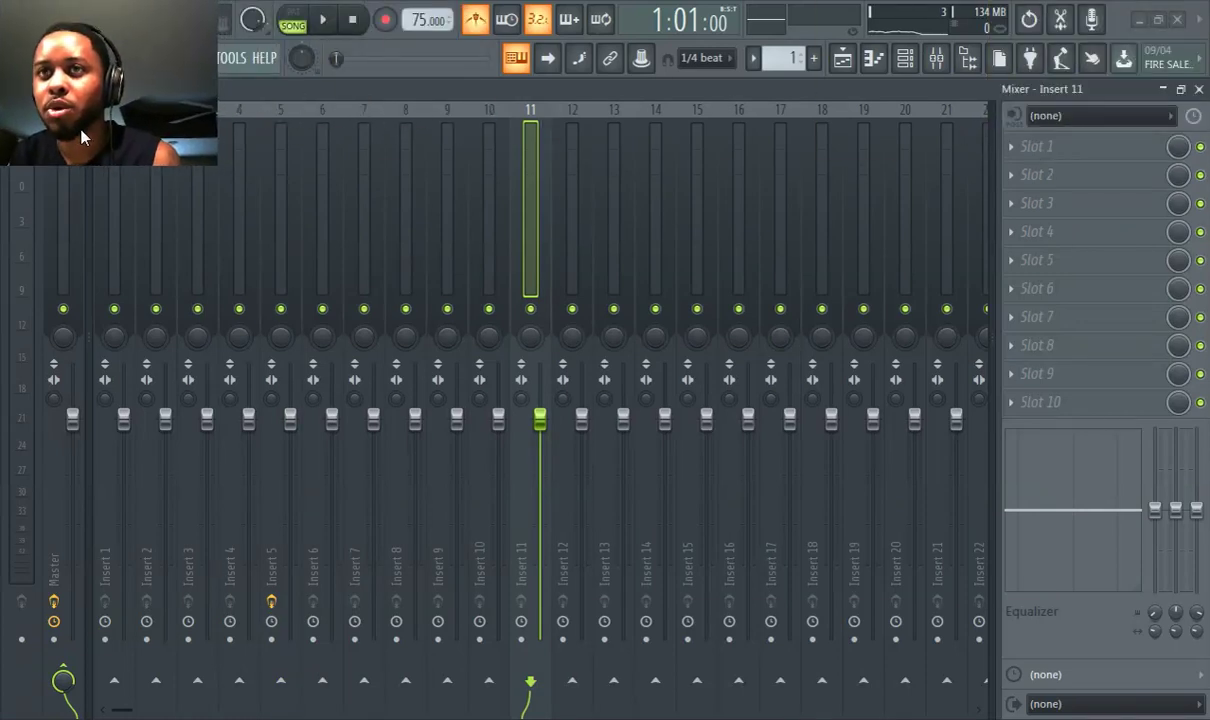
click(1085, 118)
click(1070, 190)
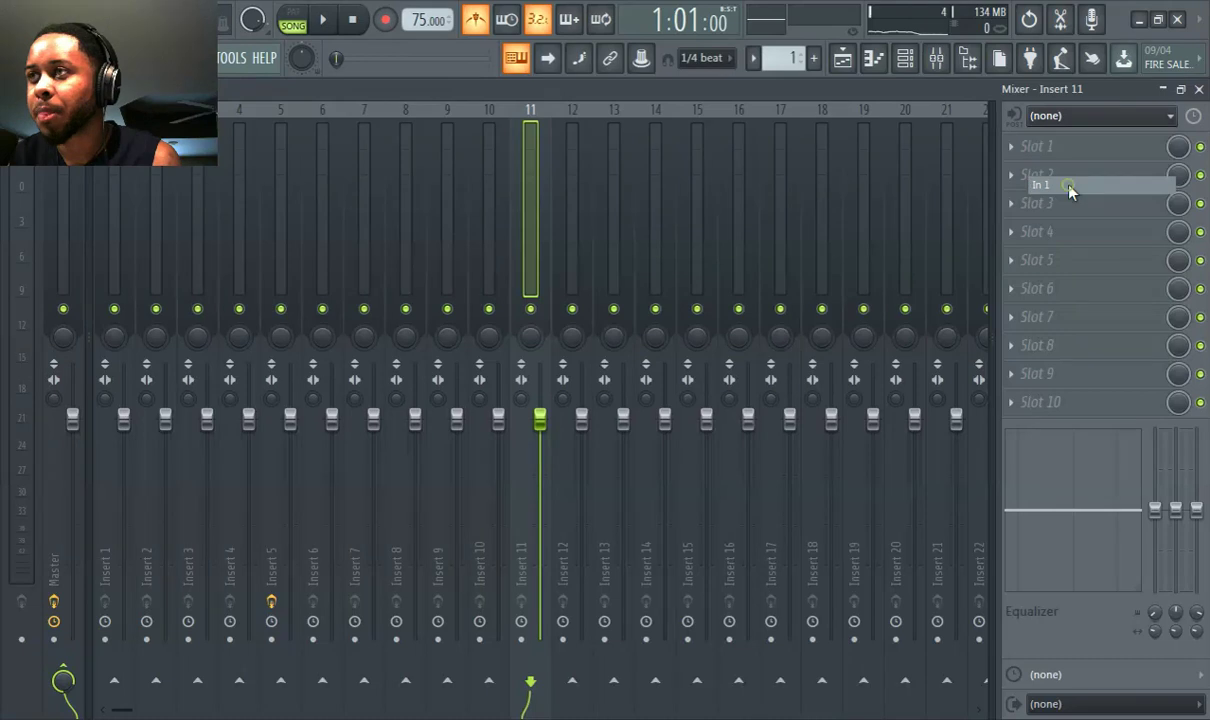
- Record the spoken affirmations onto Track 3 of the playlist from the song start
click(845, 59)
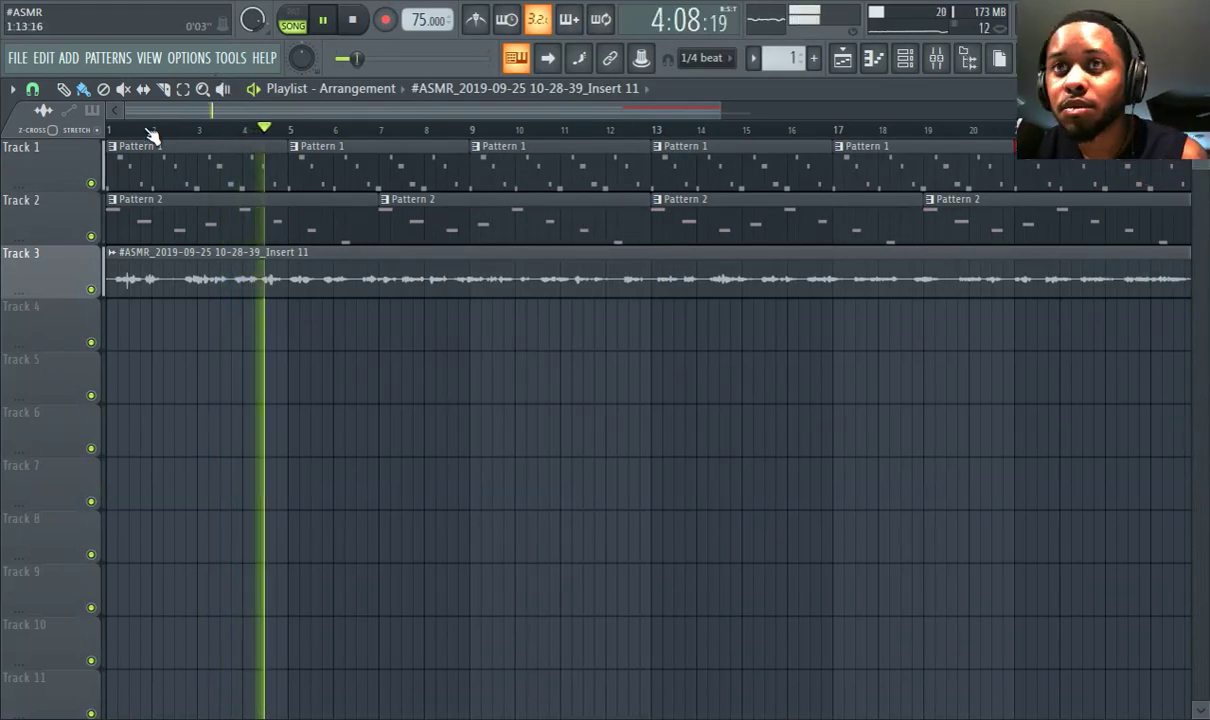
key(space)
key(space)
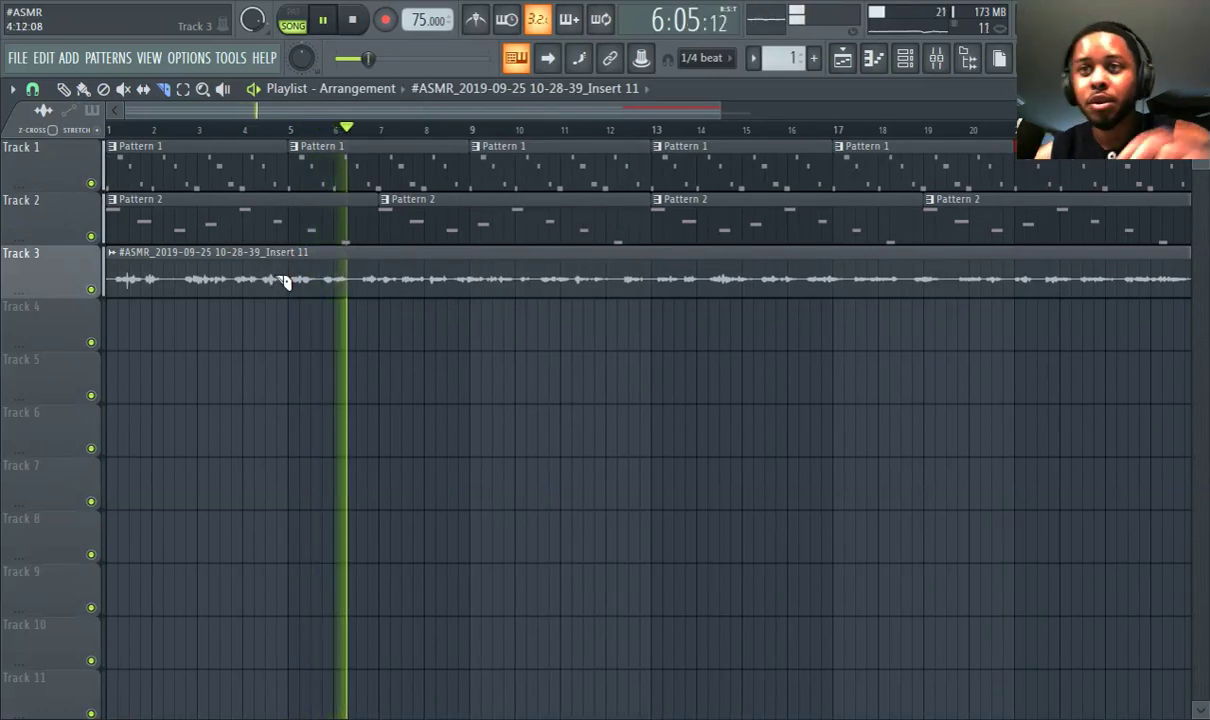
scroll(280, 282, up, 2)
scroll(270, 278, up, 1)
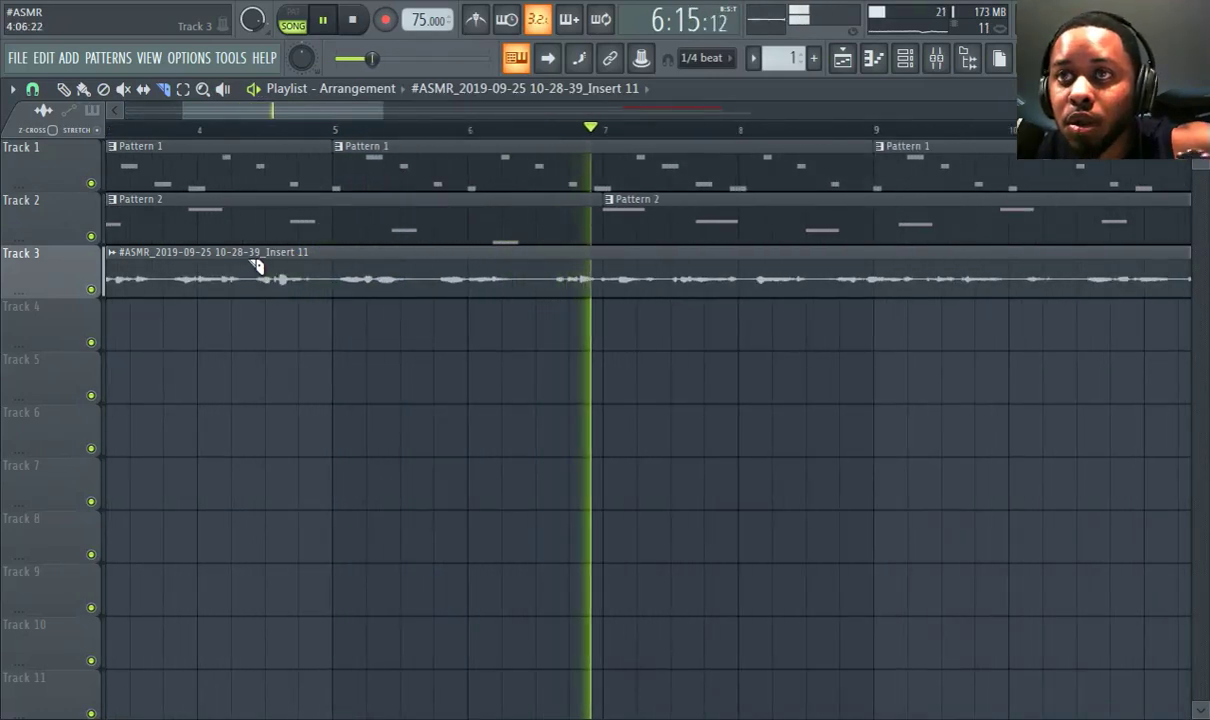
- Split the Track 3 audio clip and delete its first piece
mouse_move(251, 262)
mouse_down()
mouse_move(248, 302)
mouse_move(265, 313)
mouse_move(22, 287)
mouse_up()
click(63, 88)
right_click(162, 286)
scroll(354, 326, down, 3)
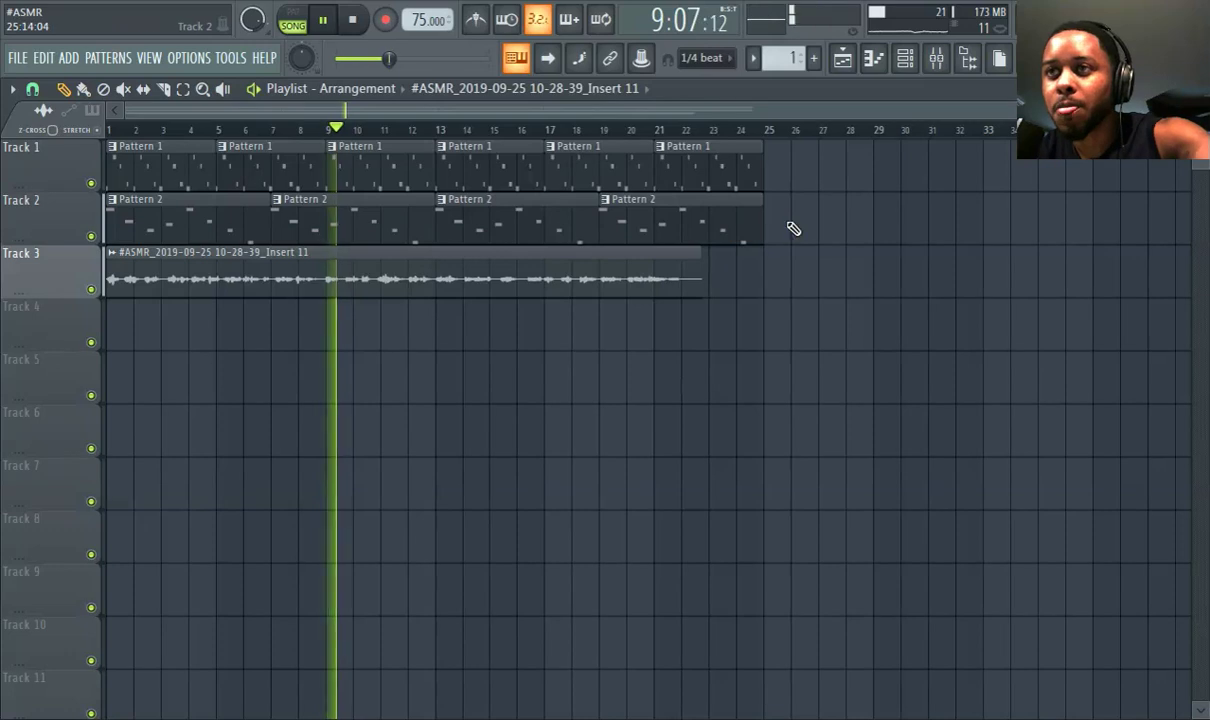
- Duplicate the Track 1 and 2 pattern clips, then inspect the insert's audio input in the mixer
drag(786, 241, 175, 162)
key(ctrl+b)
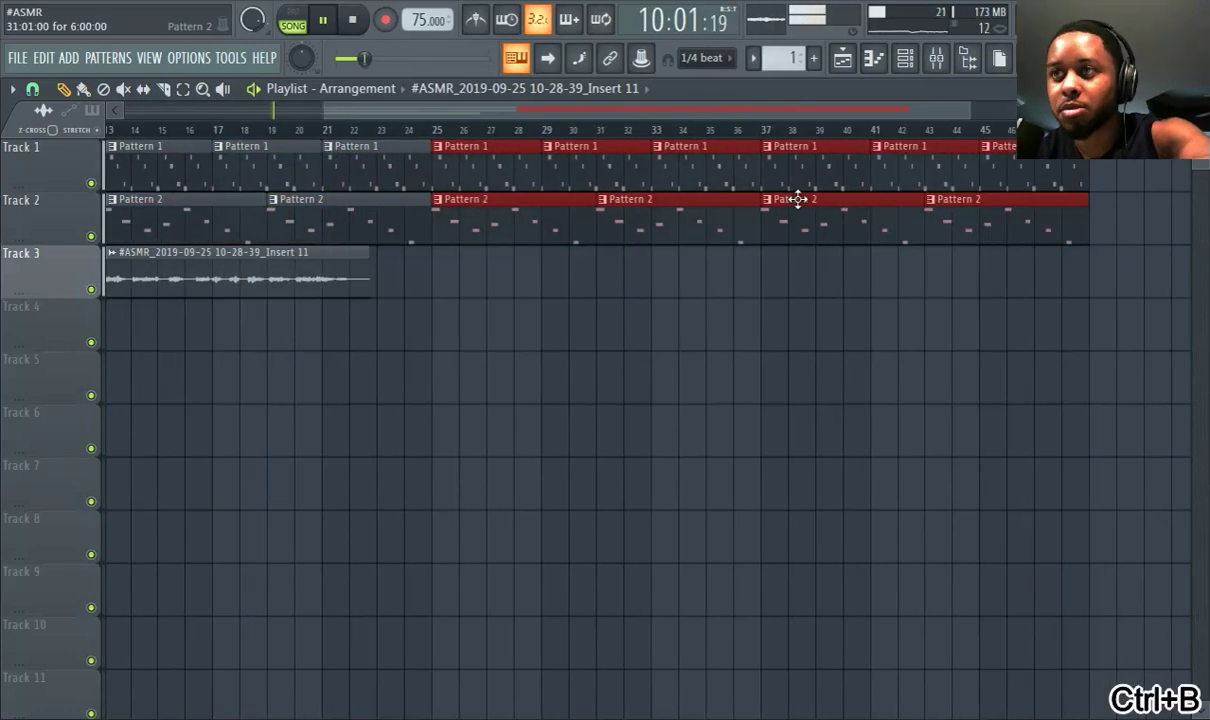
click(937, 62)
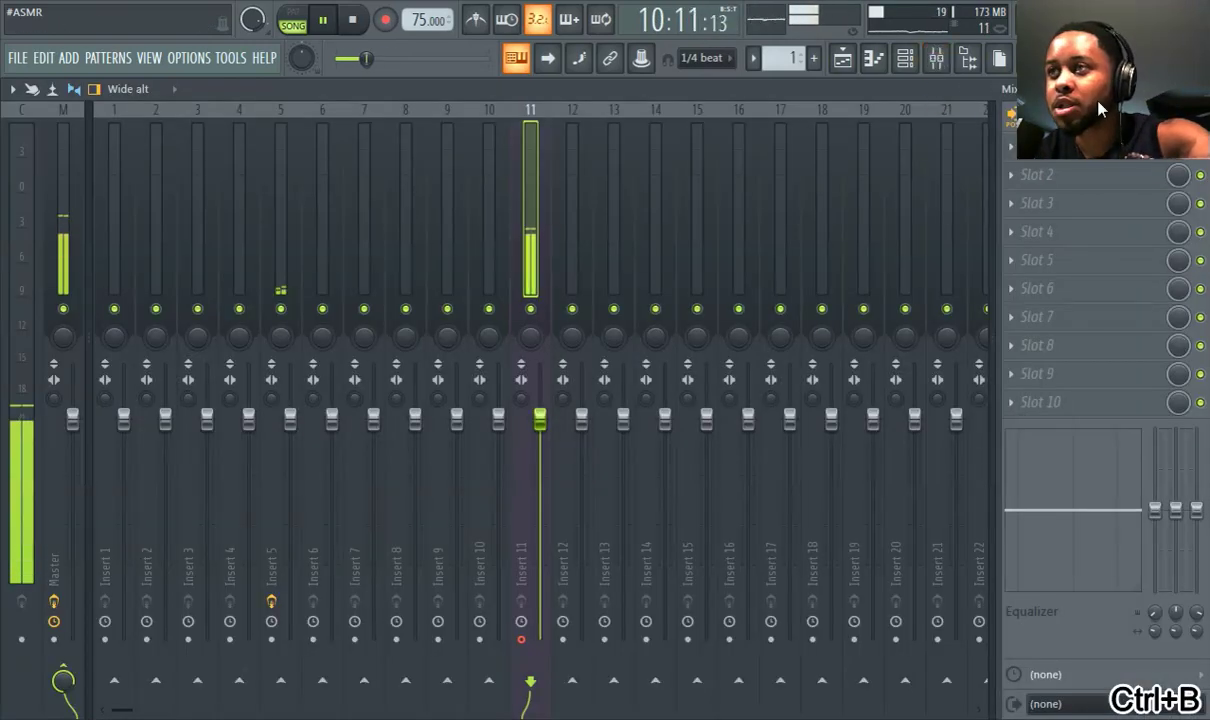
drag(1100, 110, 66, 670)
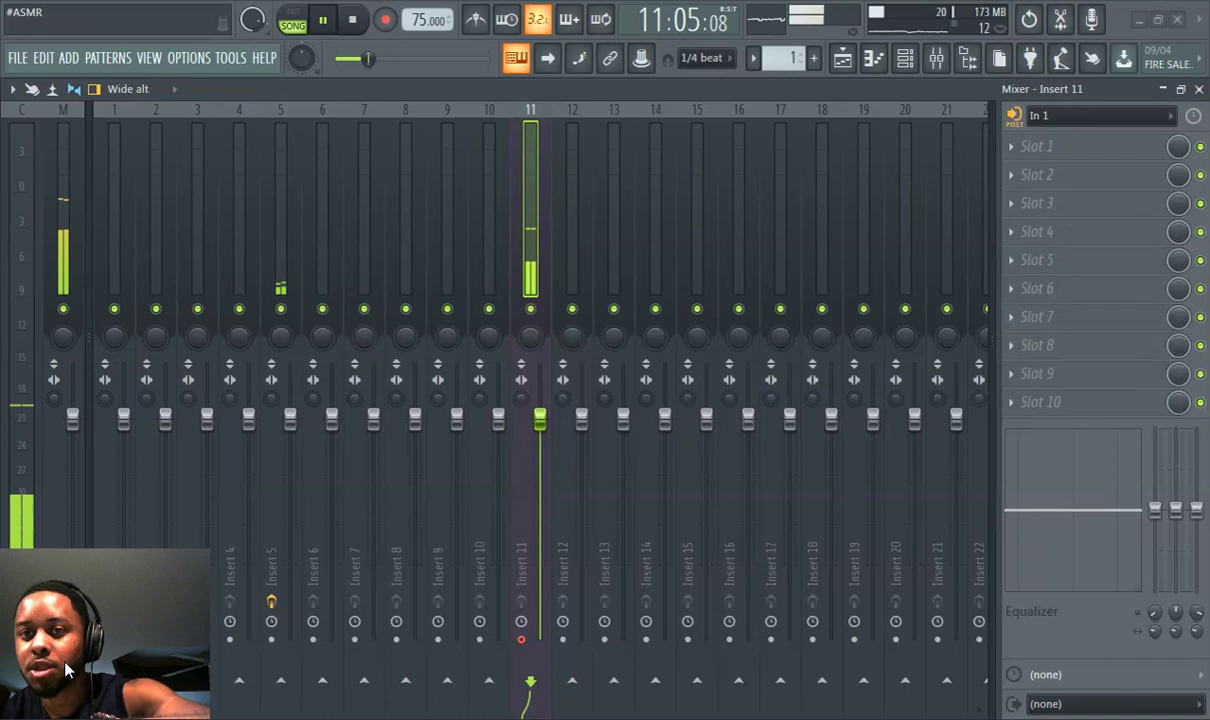
click(1133, 116)
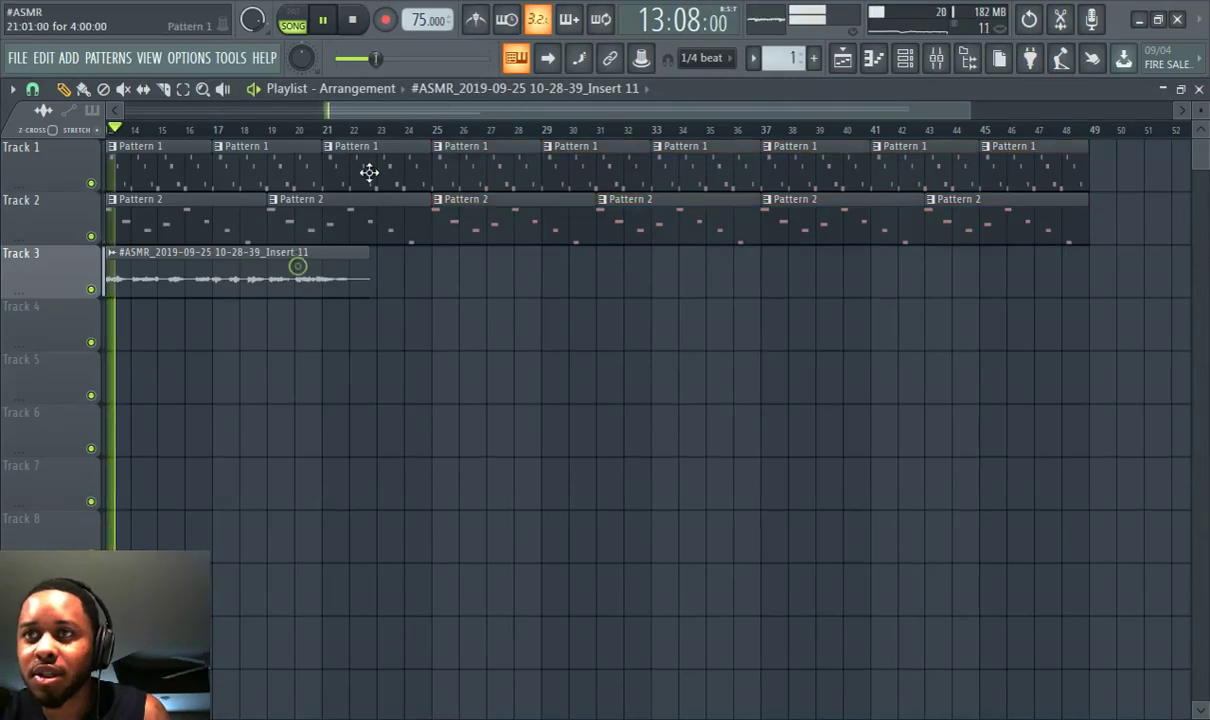
- Duplicate the Track 3 vocal clip twice after itself
click(380, 112)
drag(621, 248, 743, 345)
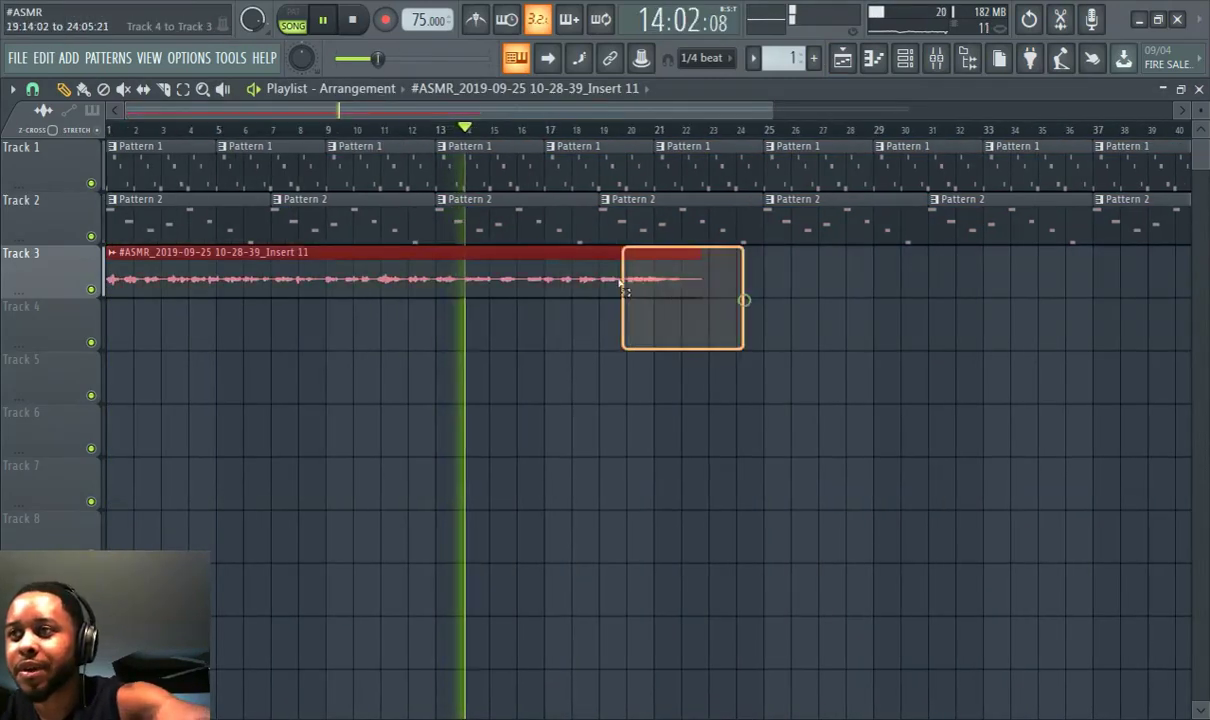
key(ctrl+b)
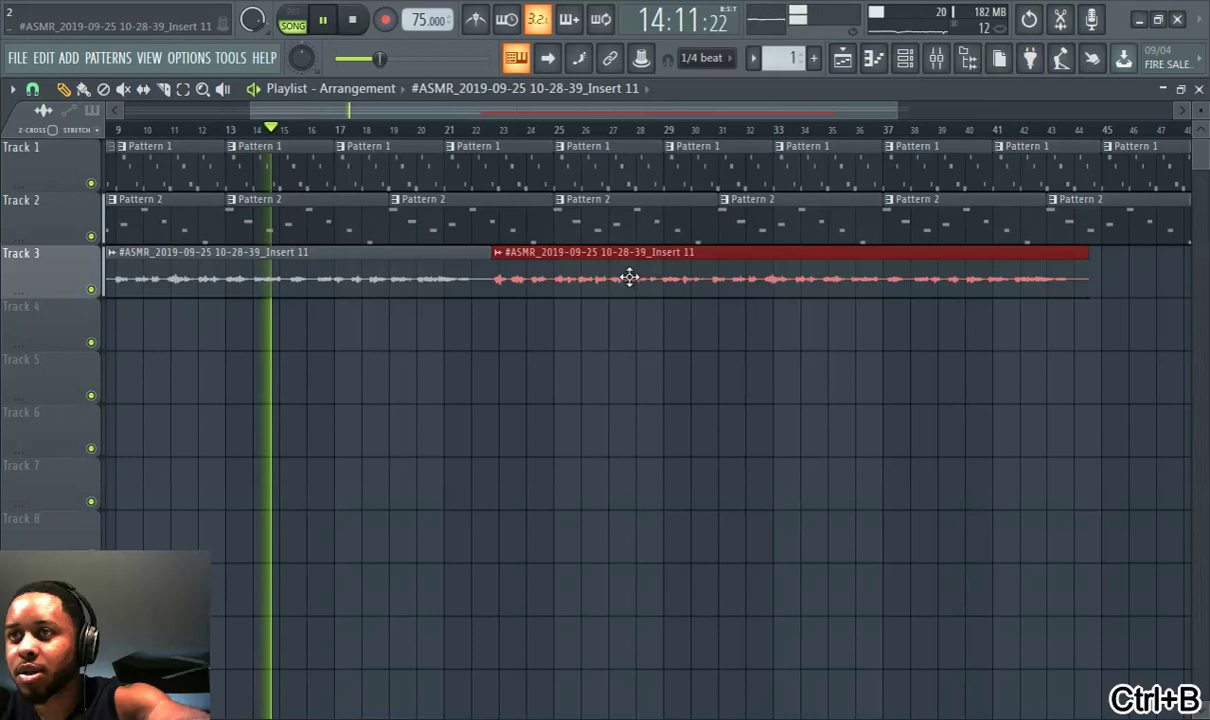
key(ctrl+b)
click(680, 222)
- Delete a stray audio clip from Track 2, then repeat the bars 38–49 patterns twice to bar 73
drag(630, 220, 432, 205)
right_click(724, 211)
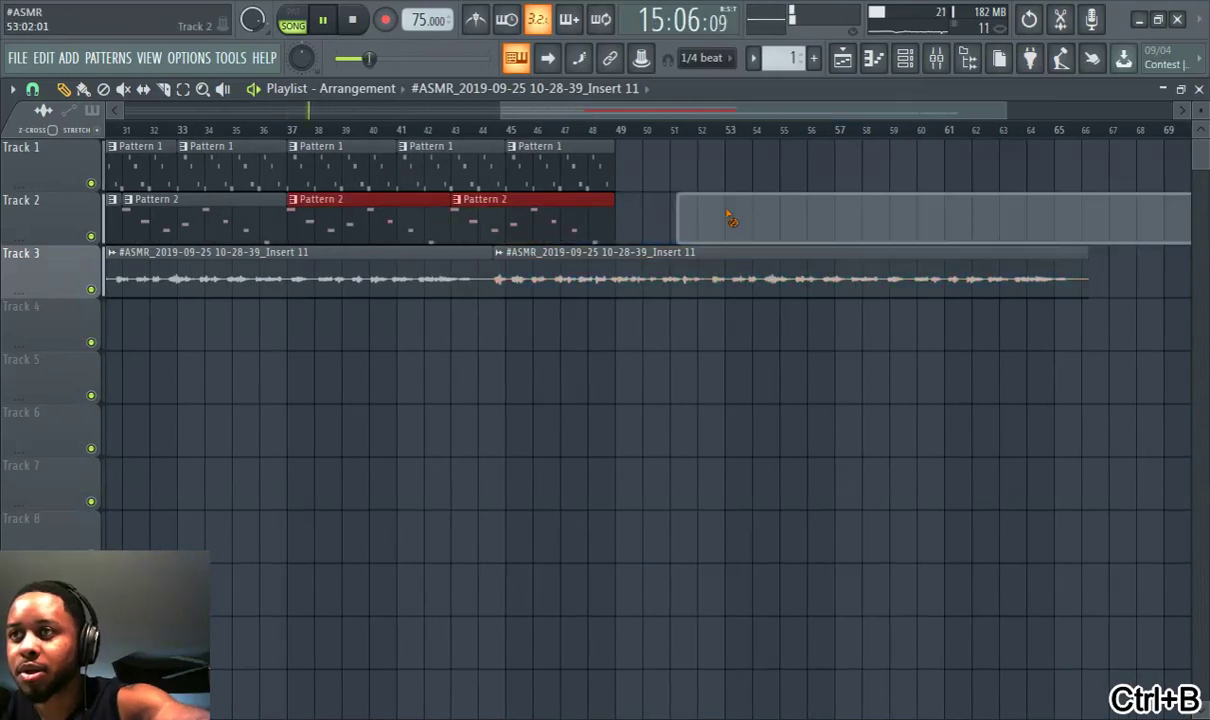
drag(617, 240, 330, 162)
key(ctrl+b)
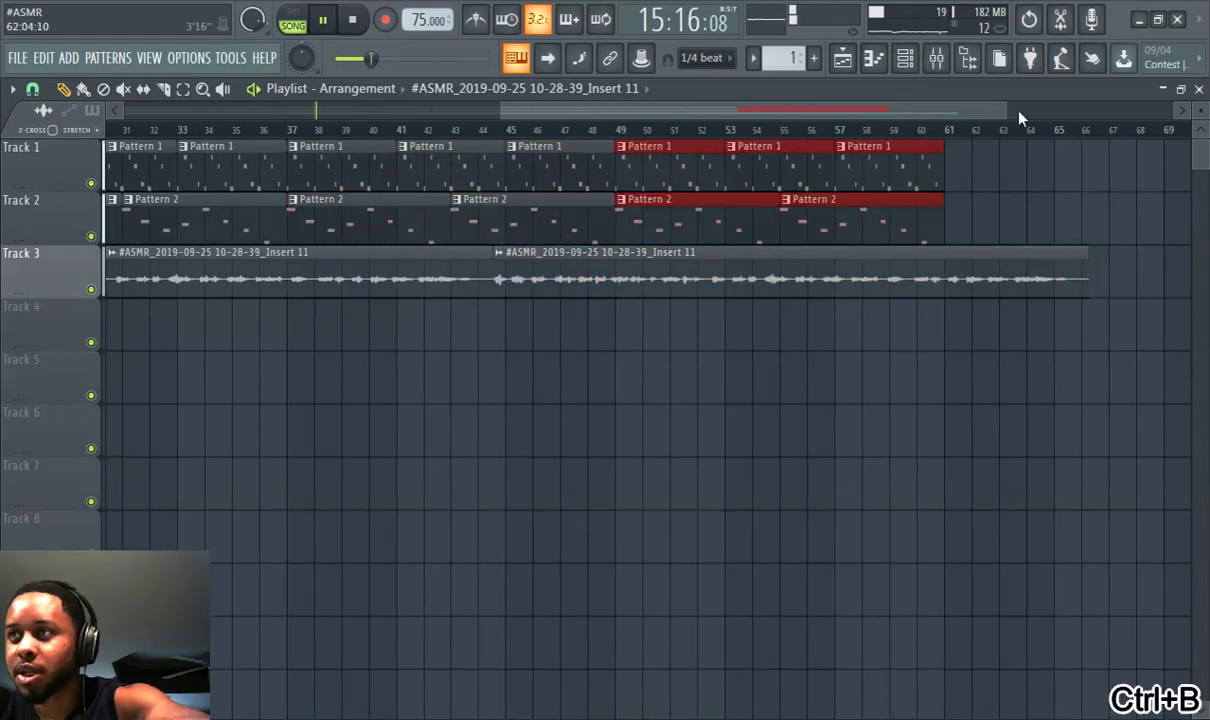
key(ctrl+b)
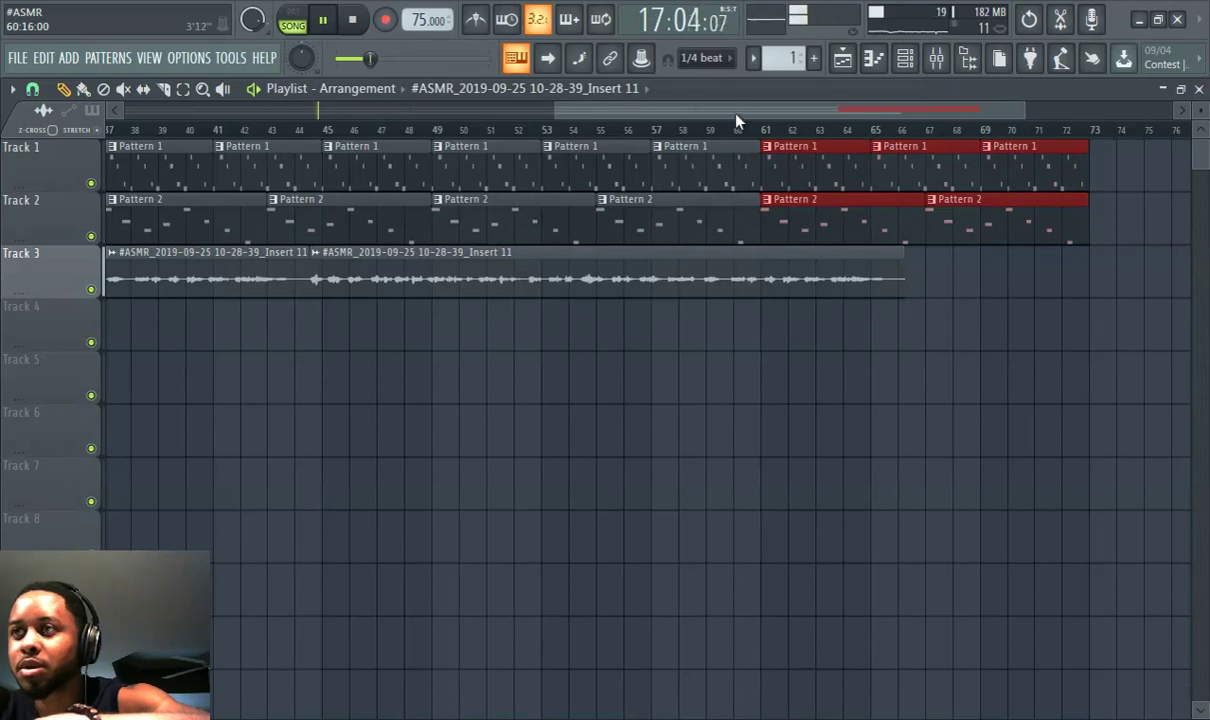
scroll(740, 119, down, 1)
scroll(767, 173, down, 1)
drag(617, 118, 88, 72)
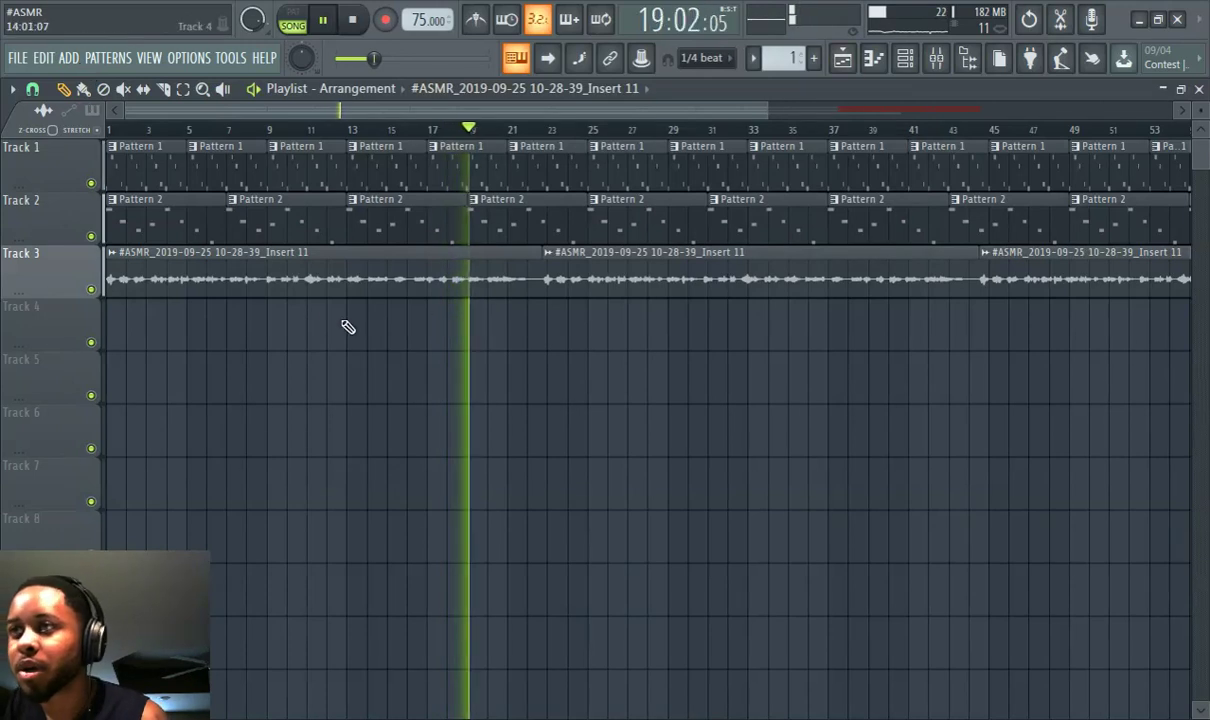
- Load Fruity Convolver in Insert 7's first slot and Fruity Multiband Compressor in the second
key(F6)
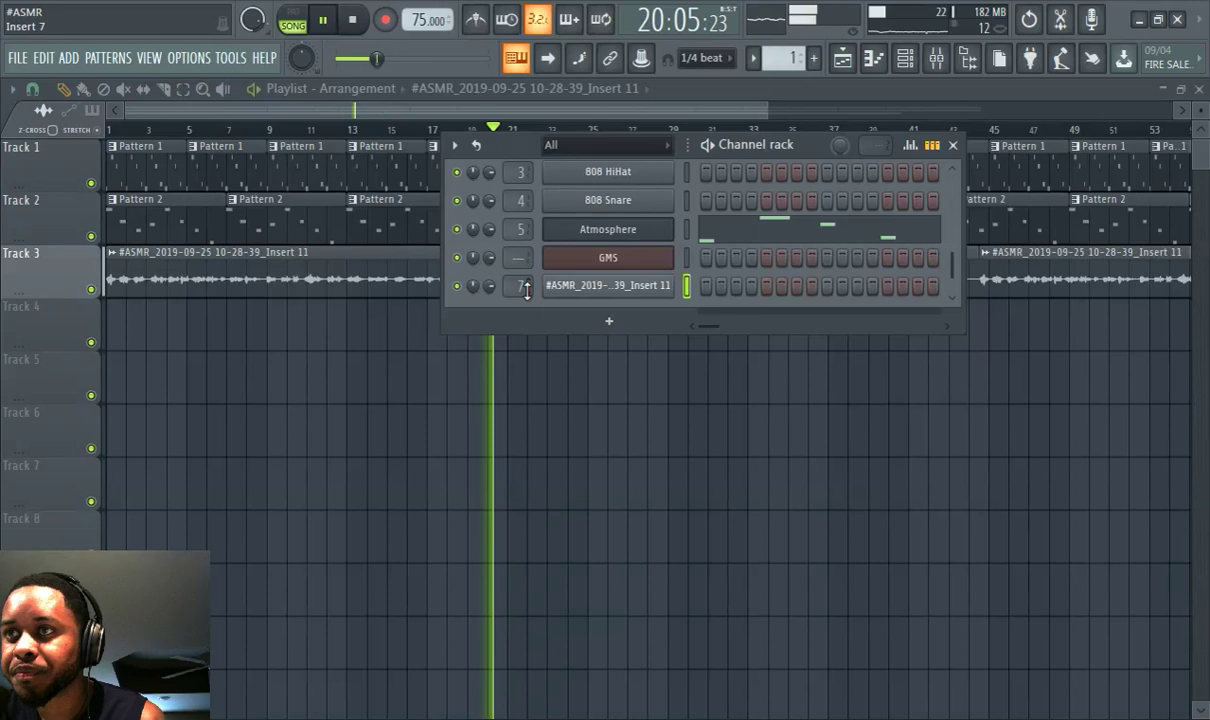
click(938, 60)
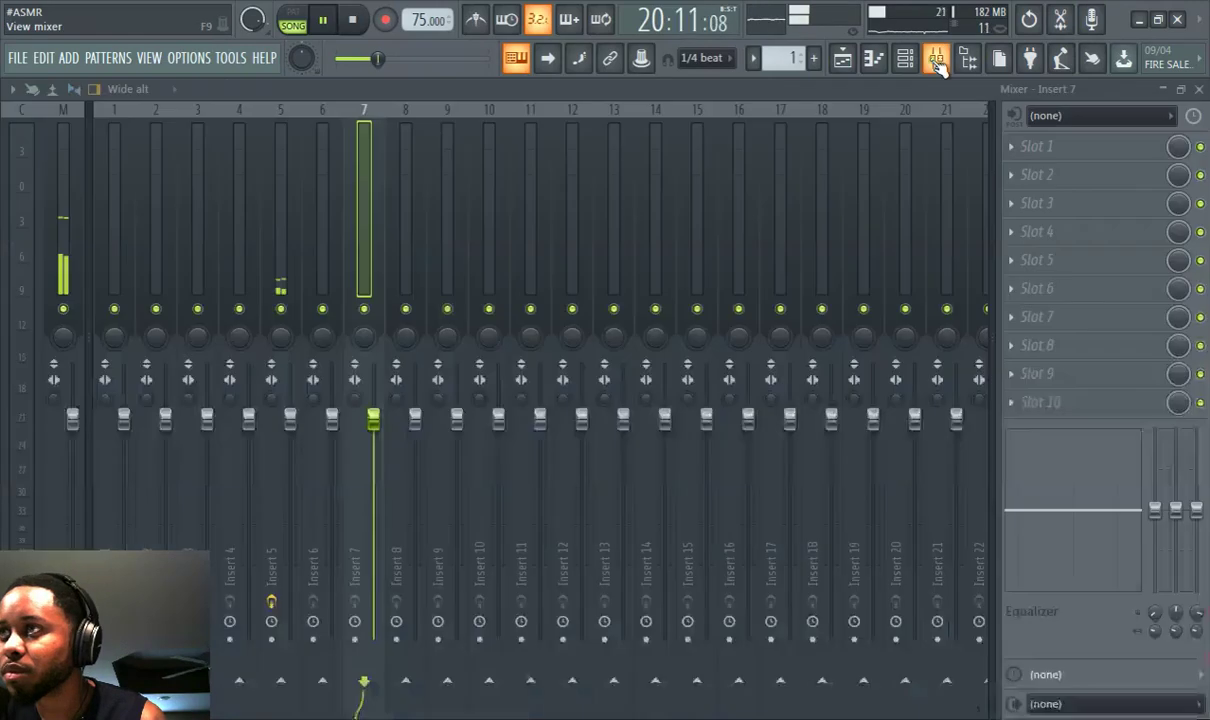
click(1043, 150)
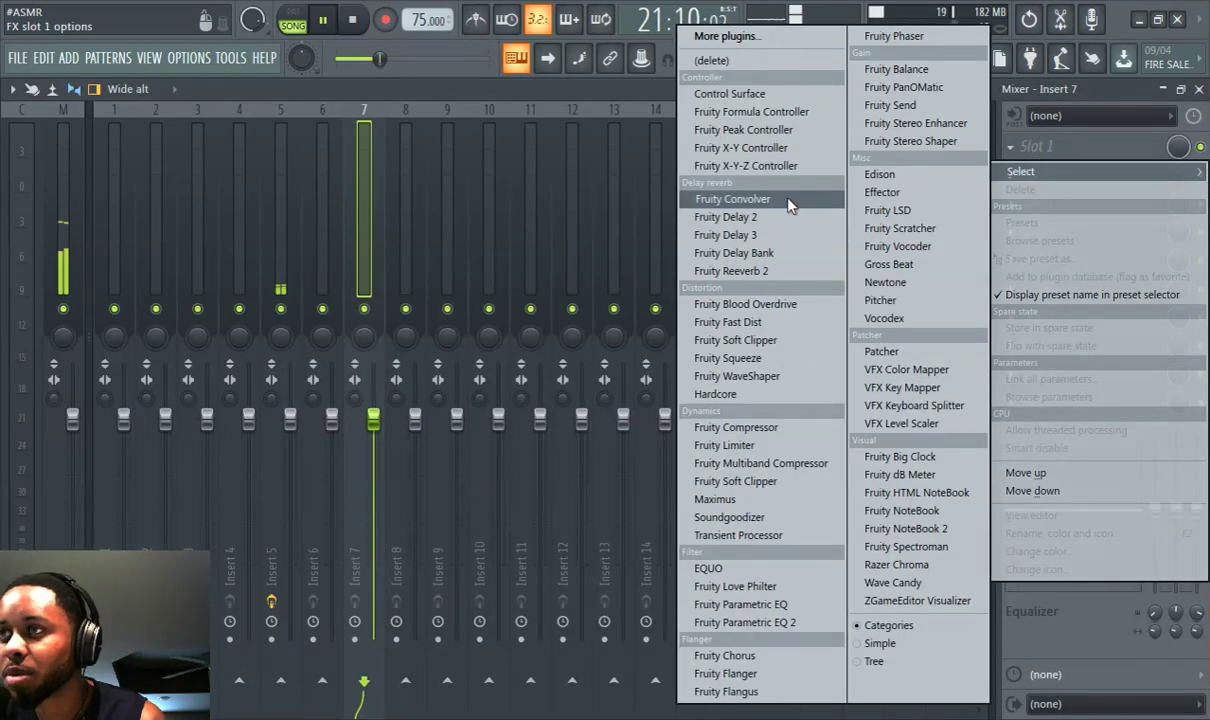
click(745, 198)
click(1043, 178)
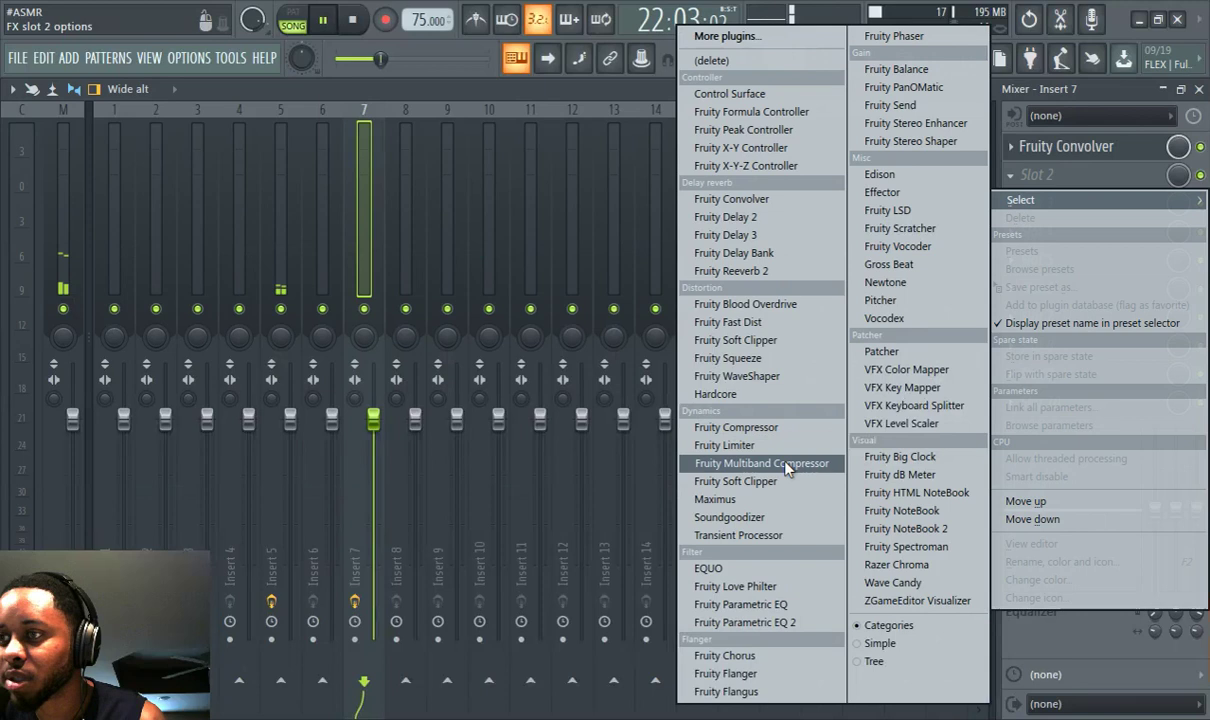
click(770, 463)
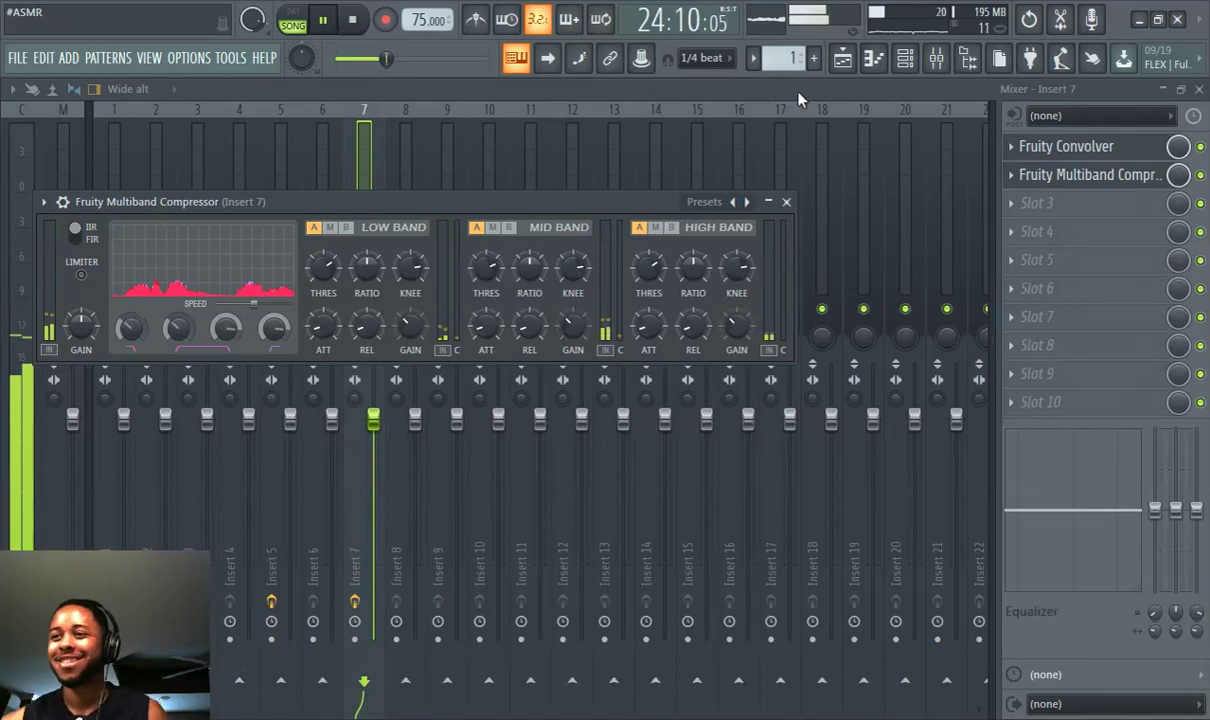
click(842, 60)
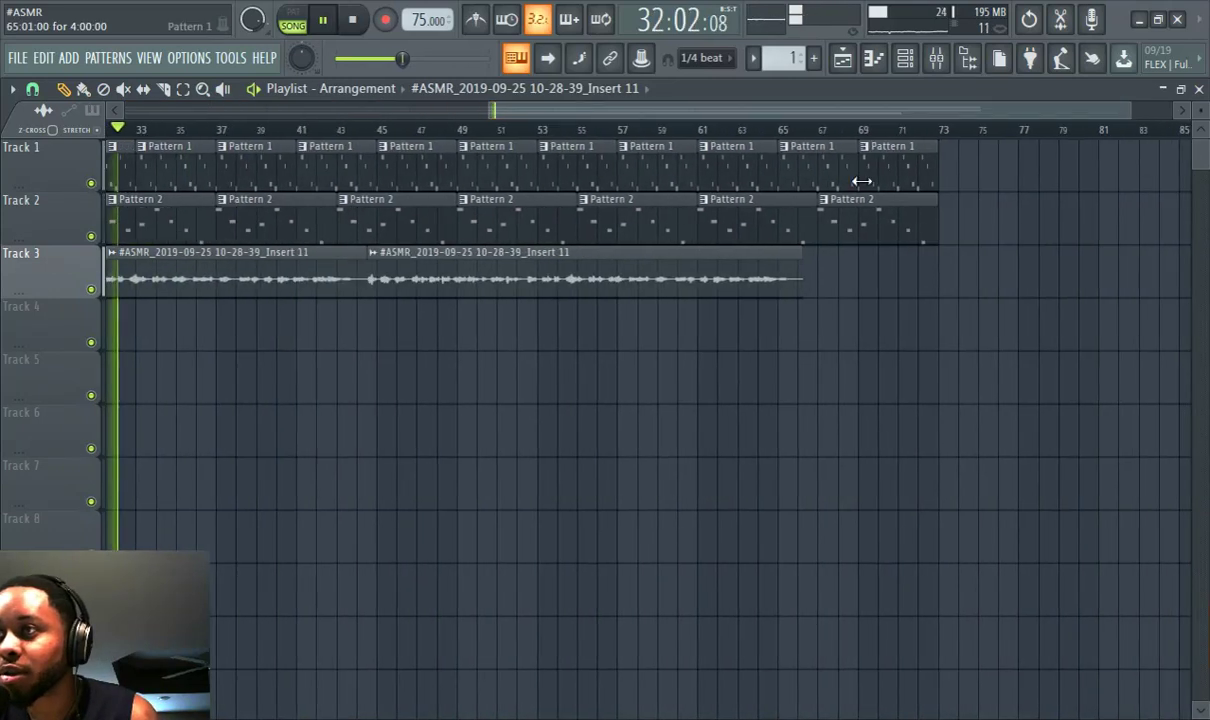
- Delete the surplus end clips on Tracks 1 and 2, undoing the accidental Track 3 audio deletion
click(879, 222)
right_click(881, 163)
right_click(848, 167)
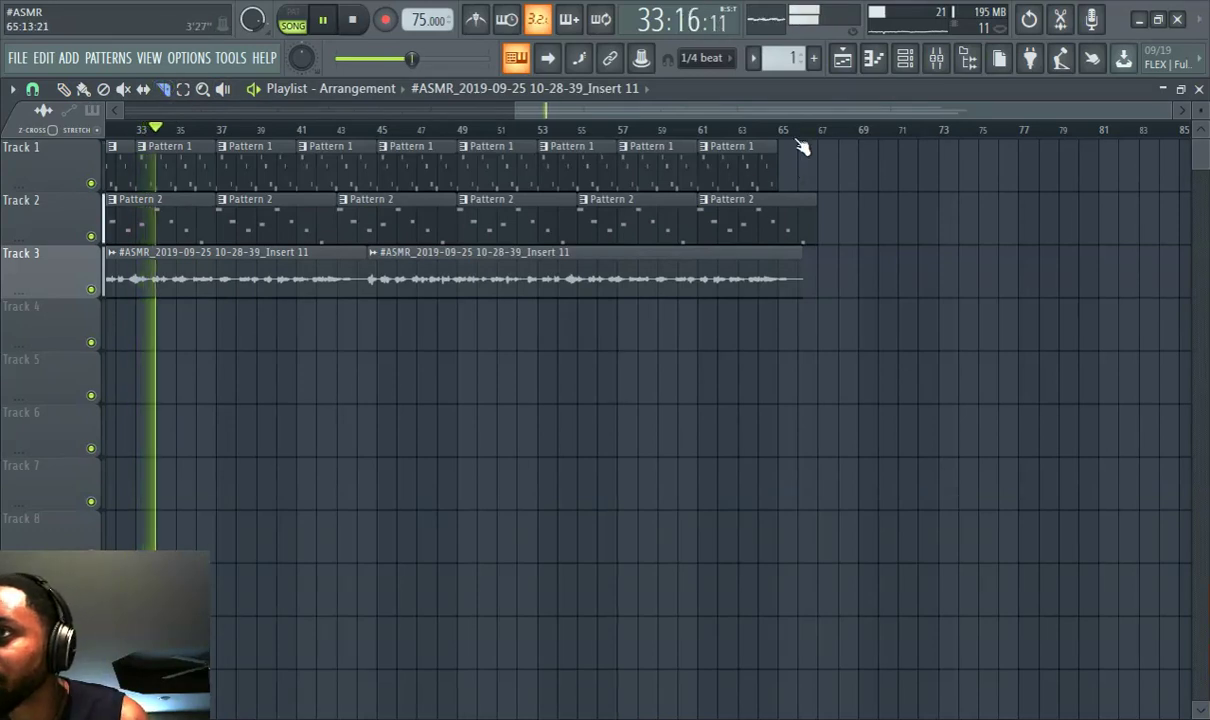
drag(796, 145, 805, 340)
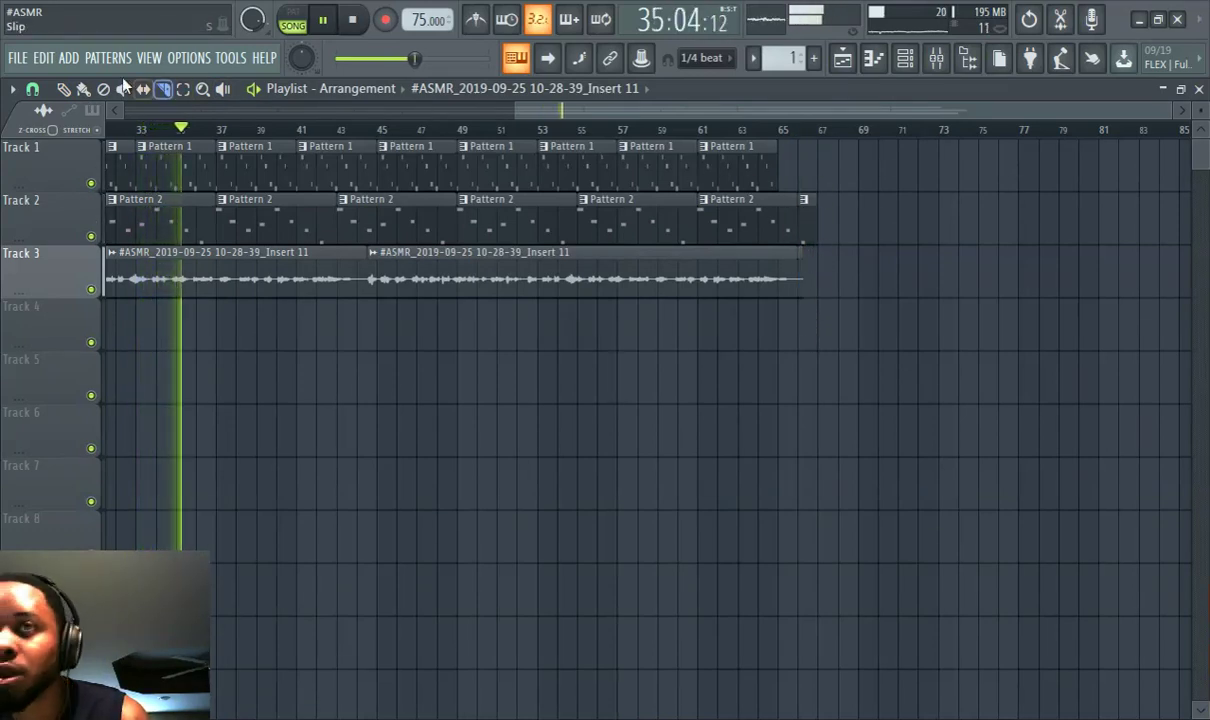
click(64, 90)
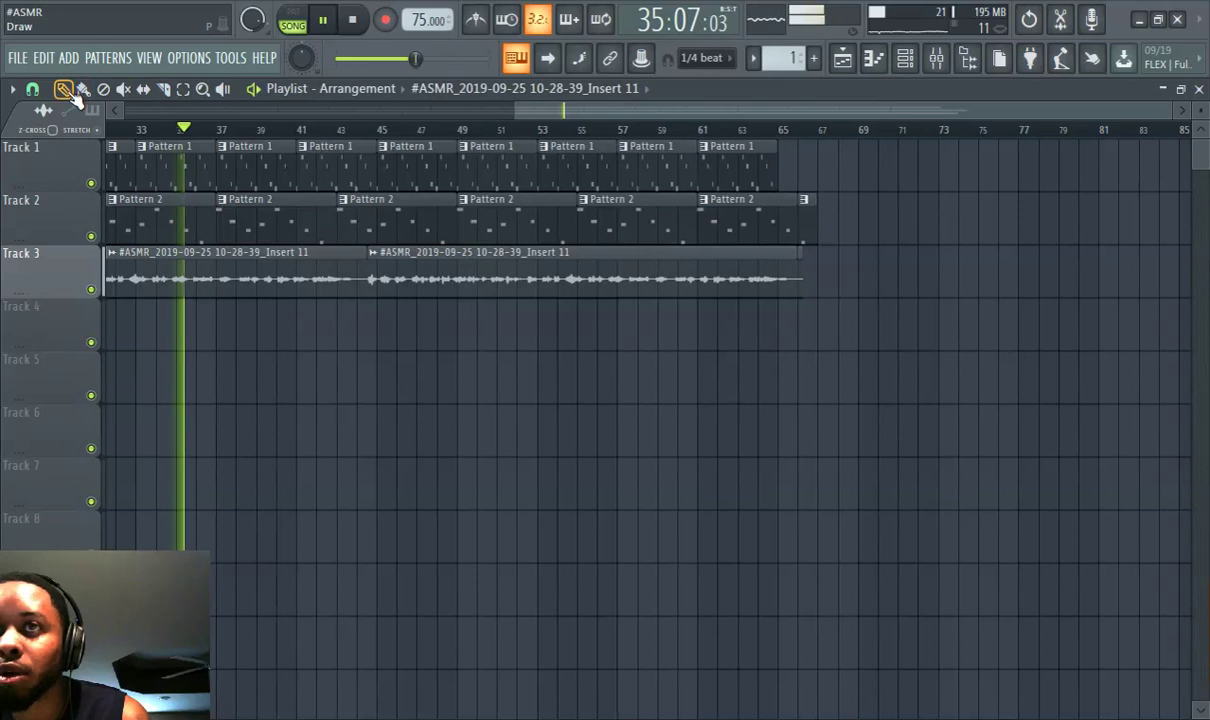
right_click(806, 215)
right_click(800, 278)
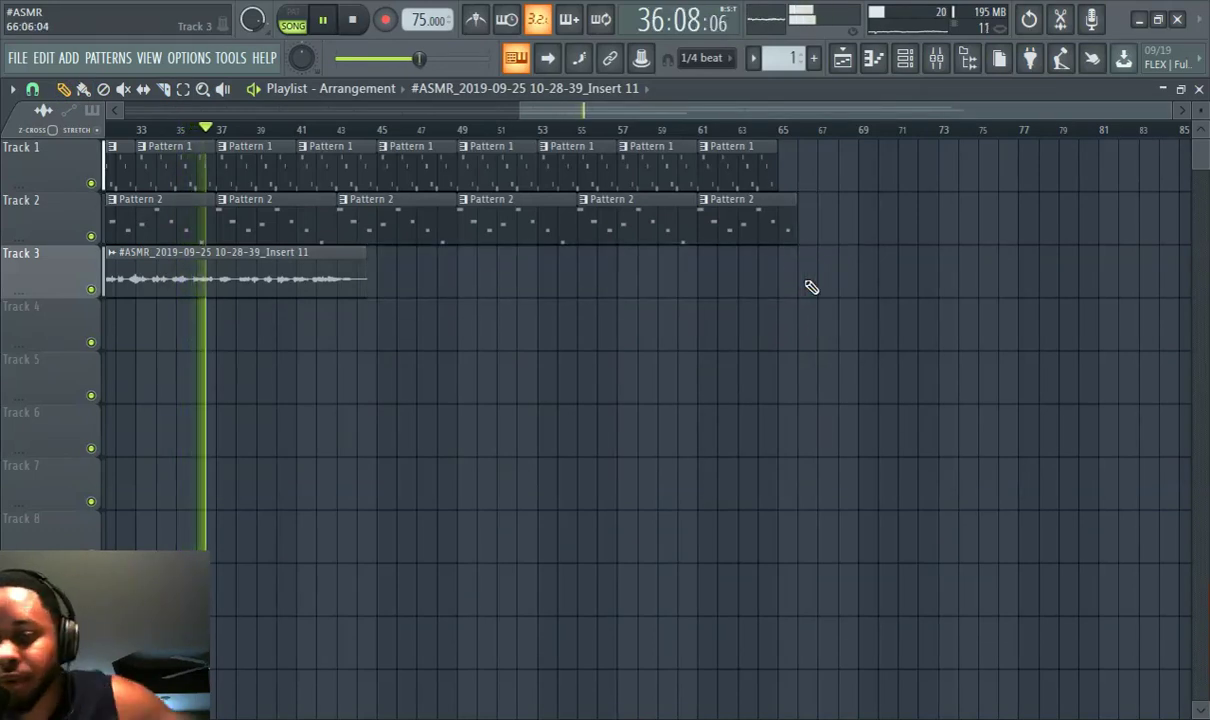
key(ctrl+z)
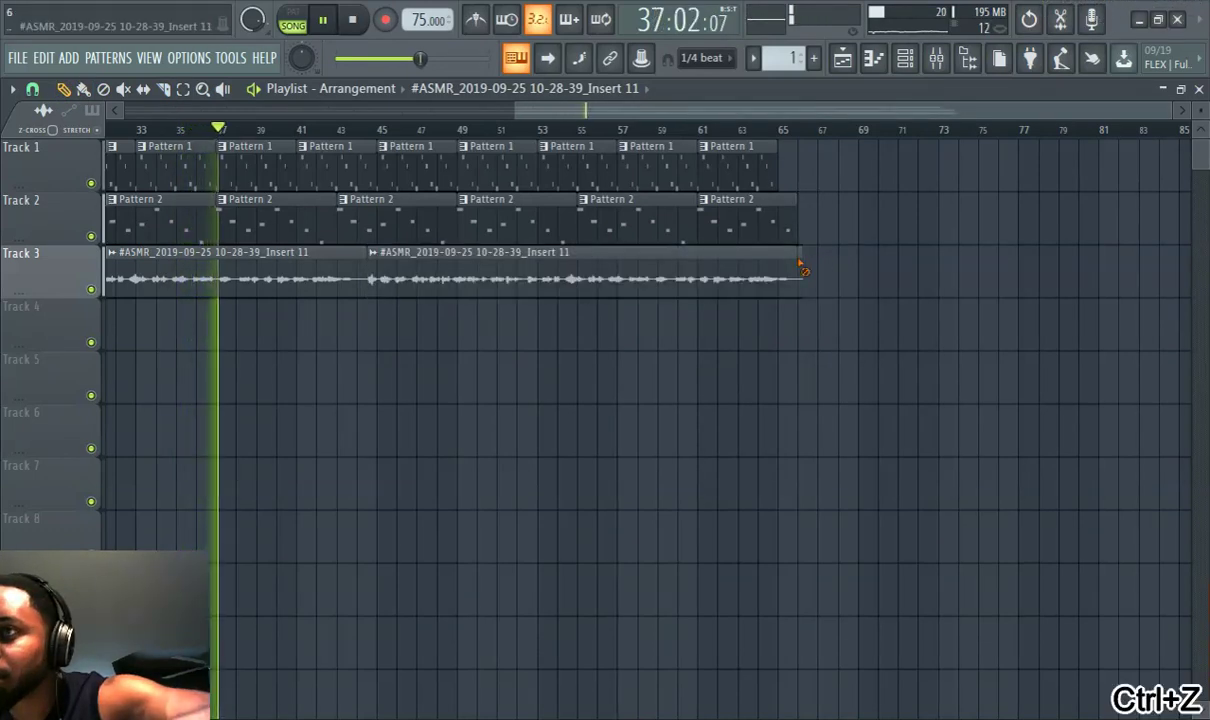
- Add a Pattern 1 clip at bar 65 on Track 1, trimmed to end at bar 67
click(751, 158)
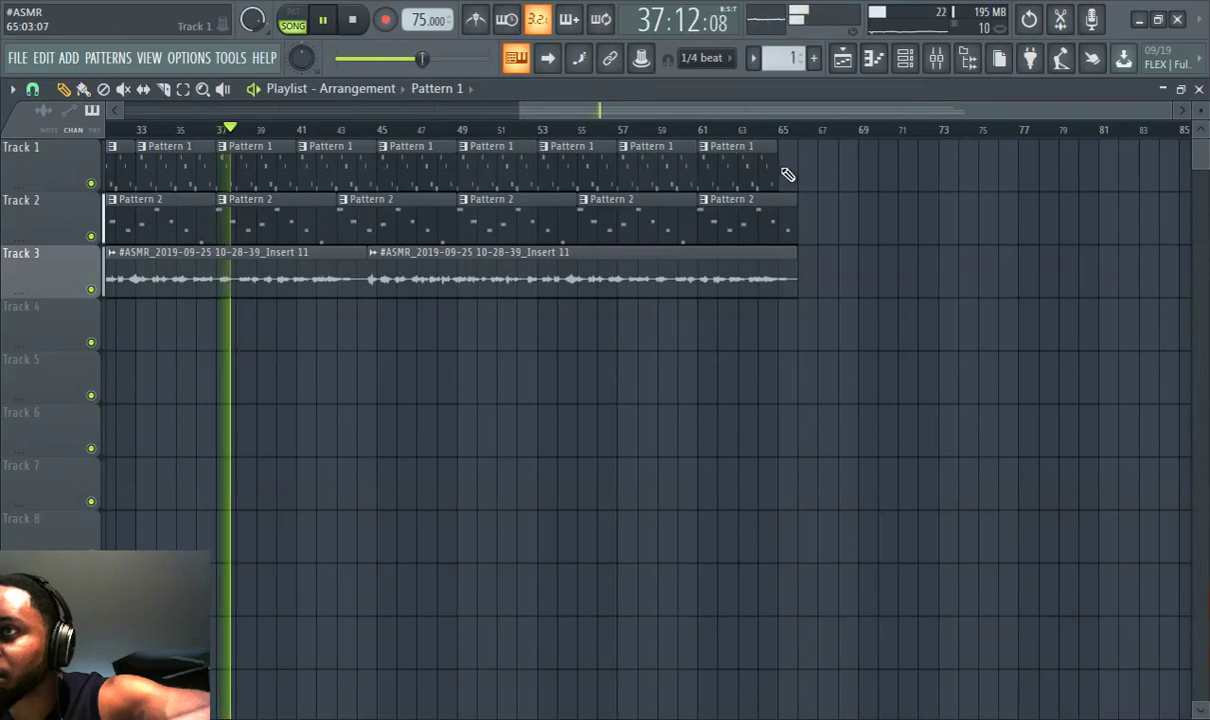
click(809, 163)
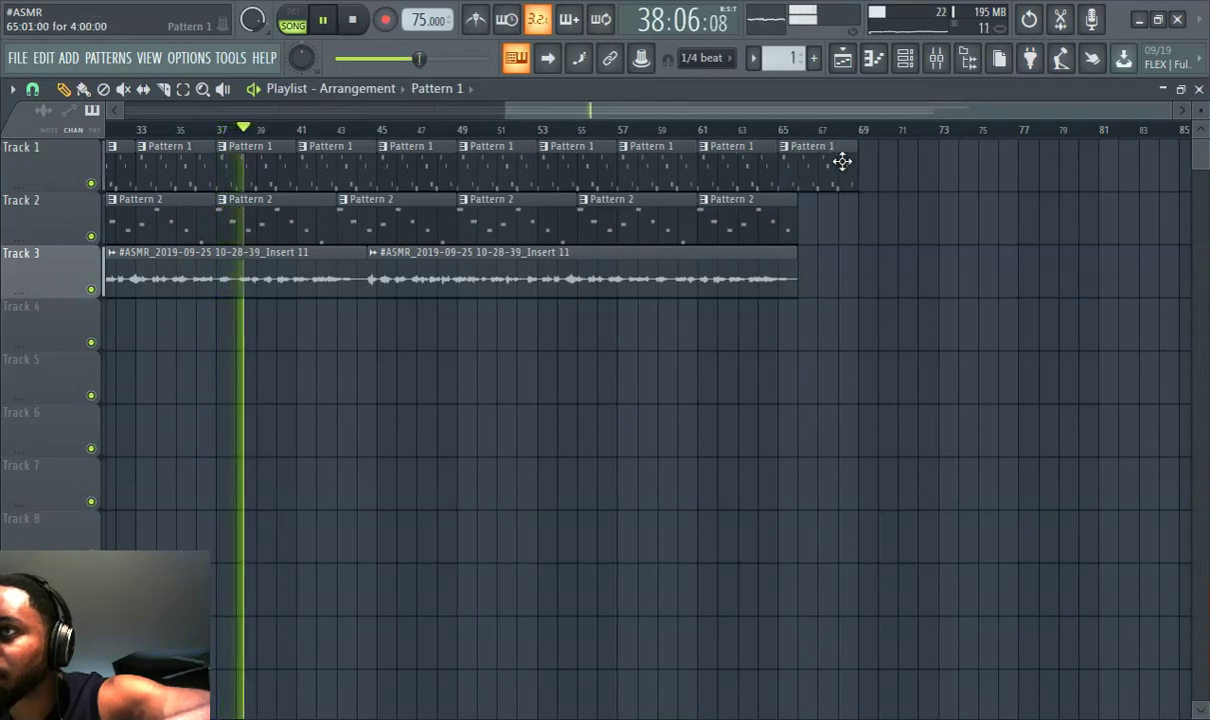
drag(852, 160, 809, 173)
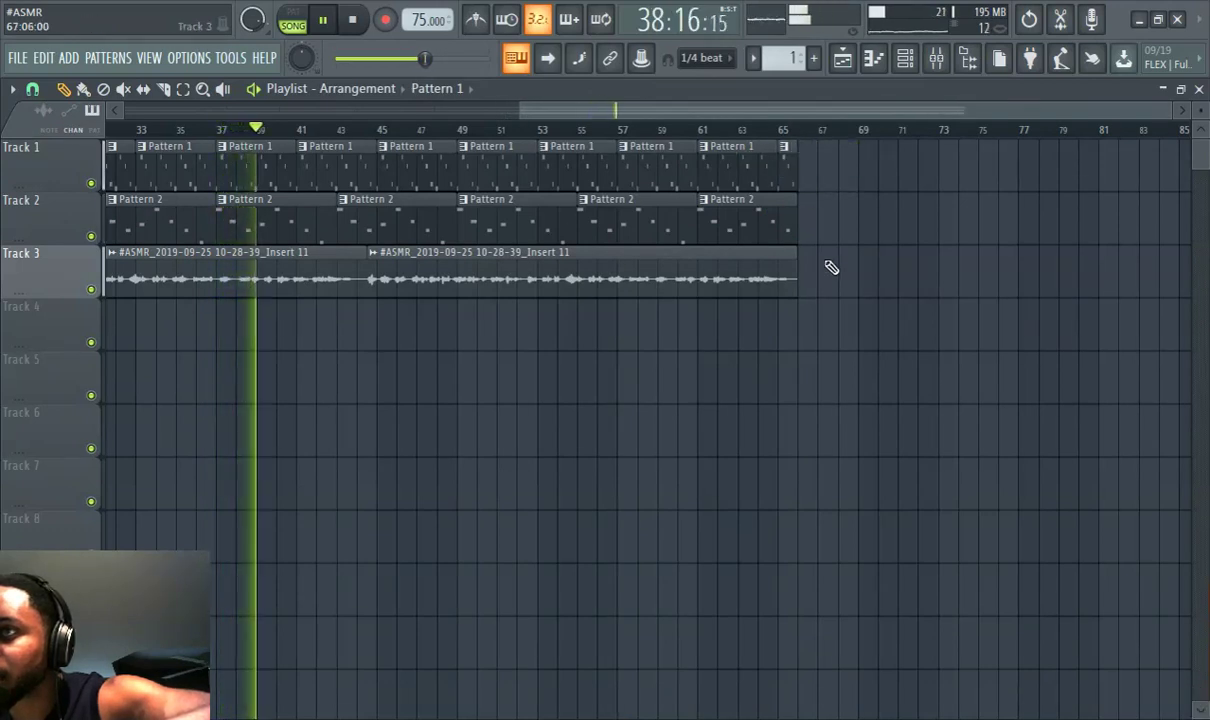
- Select every clip and duplicate the whole arrangement twice along the timeline
key(ctrl+a)
key(ctrl+b)
key(ctrl+b)
key(ctrl+b)
key(ctrl+b)
key(ctrl+b)
key(ctrl+b)
key(ctrl+b)
key(ctrl+b)
key(ctrl+b)
key(ctrl+b)
key(ctrl+b)
key(ctrl+b)
key(ctrl+b)
key(ctrl+b)
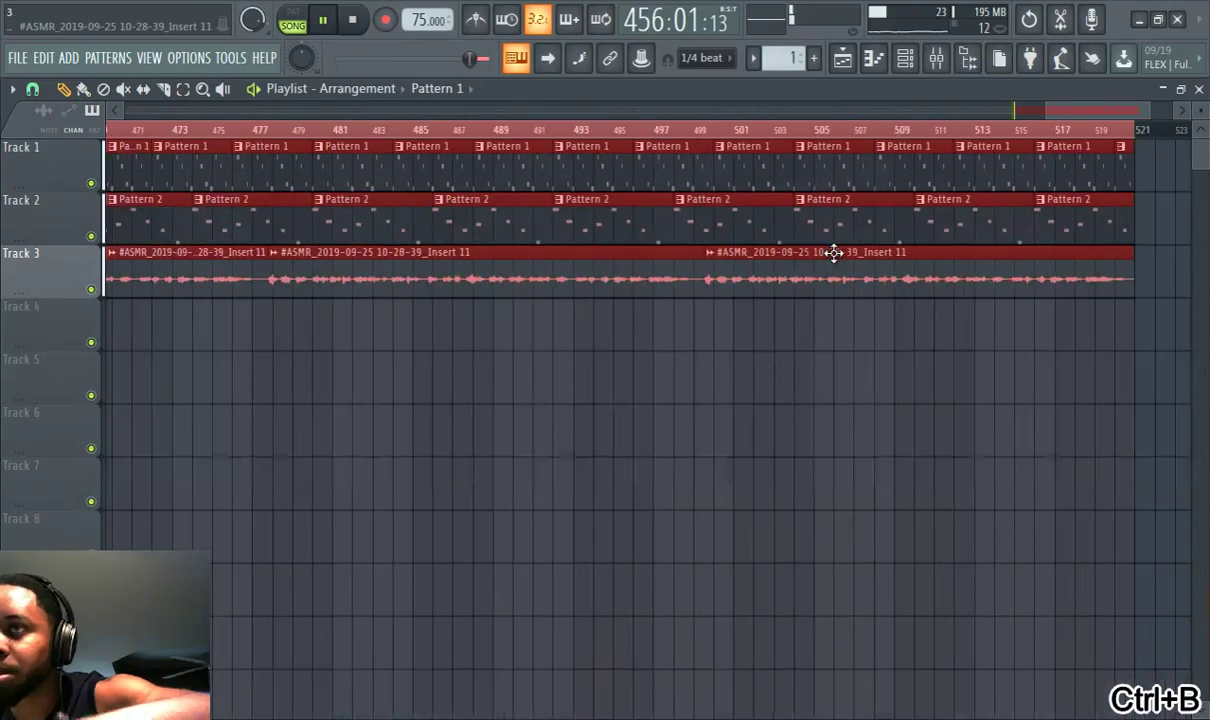
- Duplicate the selected clips on all three tracks until the arrangement passes bar 2400
key(ctrl+b)
key(ctrl+b)
key(ctrl+b)
key(ctrl+b)
key(ctrl+b)
key(ctrl+b)
key(ctrl+b)
key(ctrl+b)
key(ctrl+b)
key(ctrl+b)
key(ctrl+b)
key(ctrl+b)
key(ctrl+b)
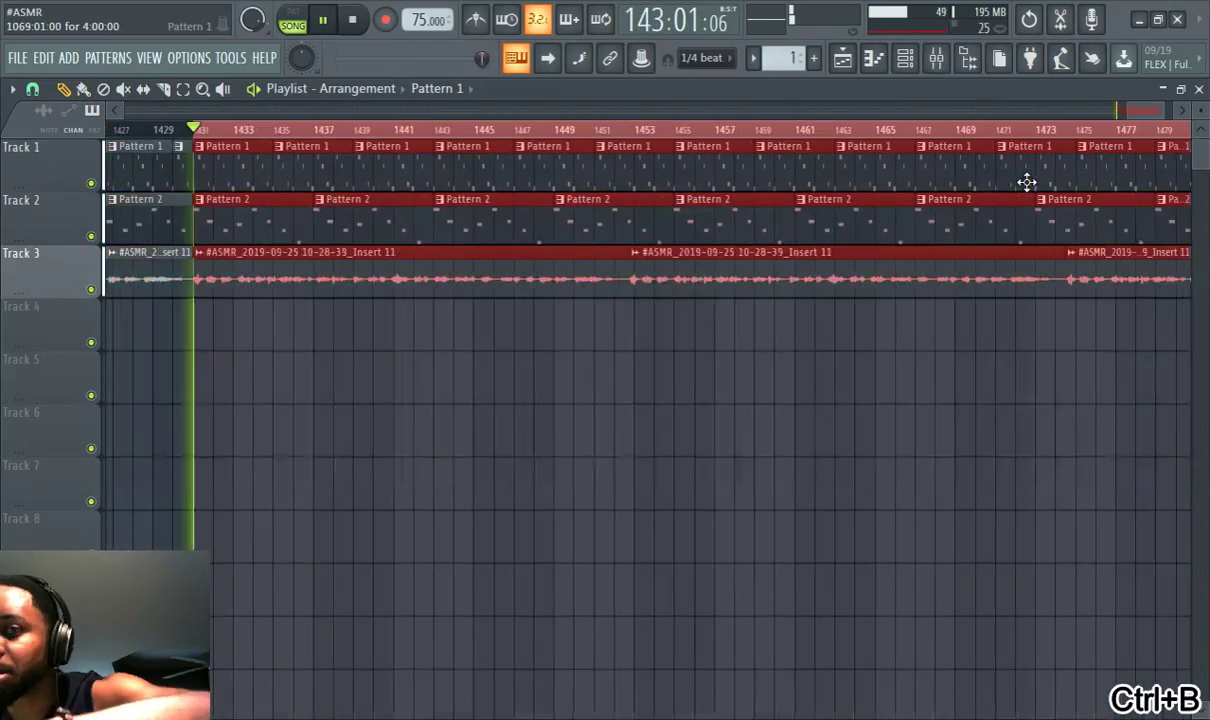
key(ctrl+b)
key(ctrl+b)
key(ctrl+b)
key(ctrl+b)
key(ctrl+b)
key(ctrl+b)
key(ctrl+b)
key(ctrl+b)
key(ctrl+b)
key(ctrl+b)
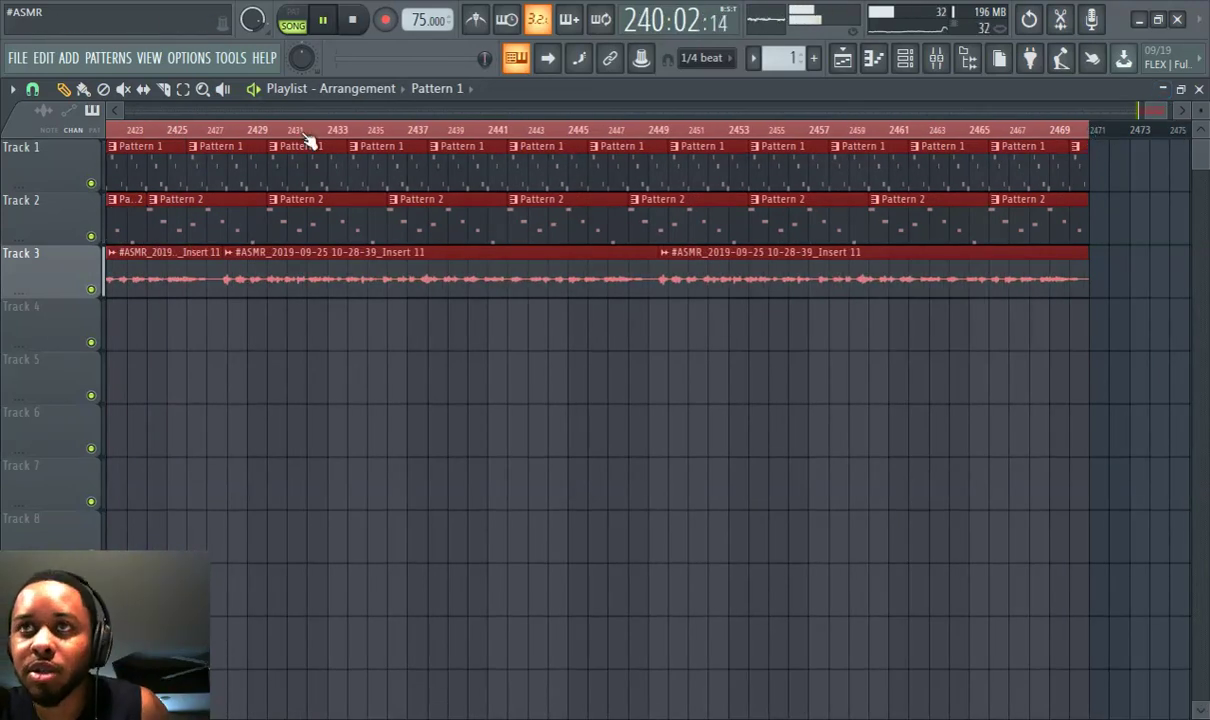
scroll(481, 362, down, 8)
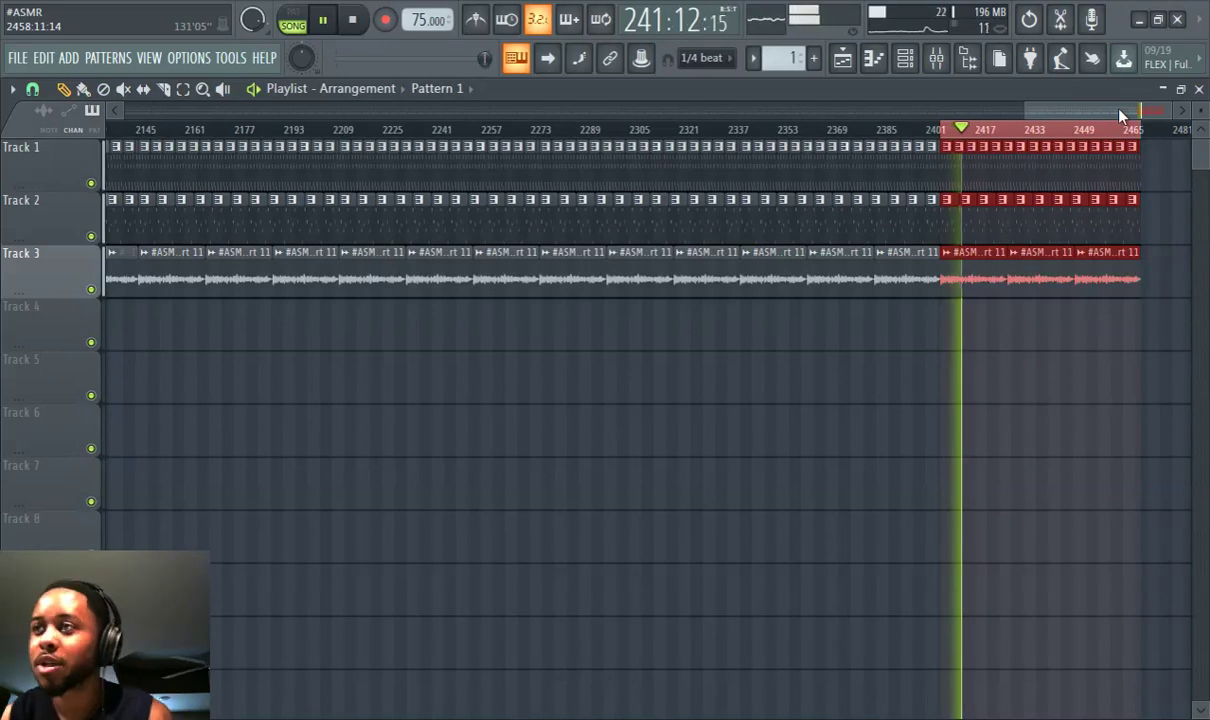
drag(1122, 116, 167, 208)
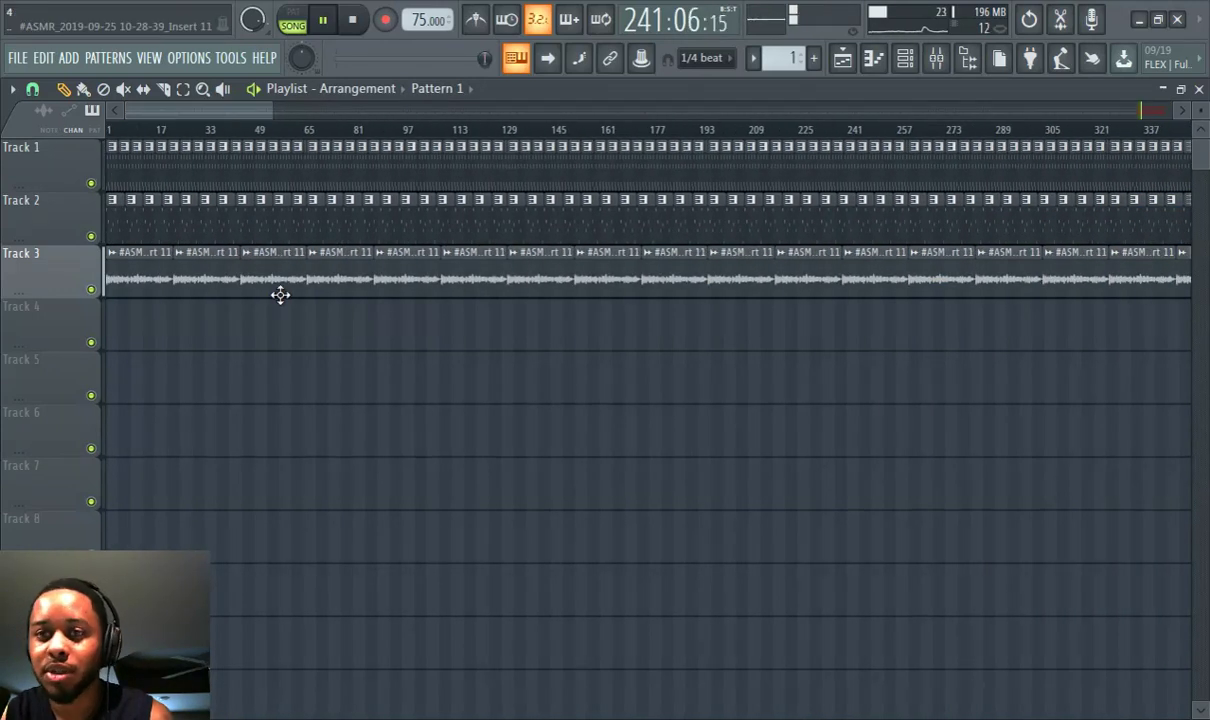